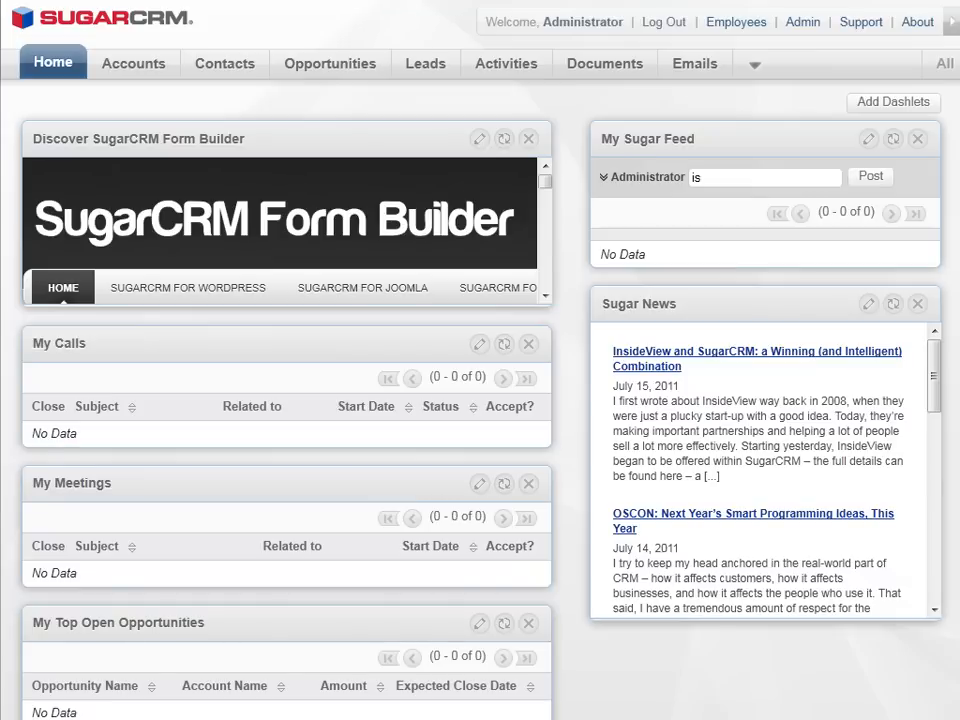
Step: Open the Forms module and start creating a new form
{"action": "left_click", "coordinate": [755, 70]}
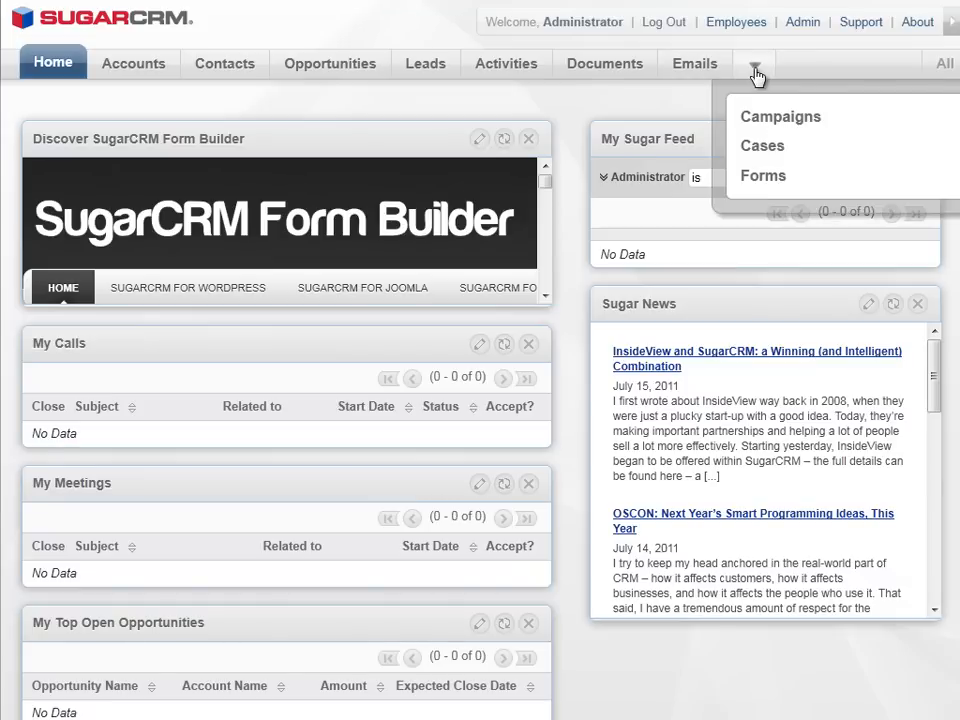
{"action": "left_click", "coordinate": [775, 186]}
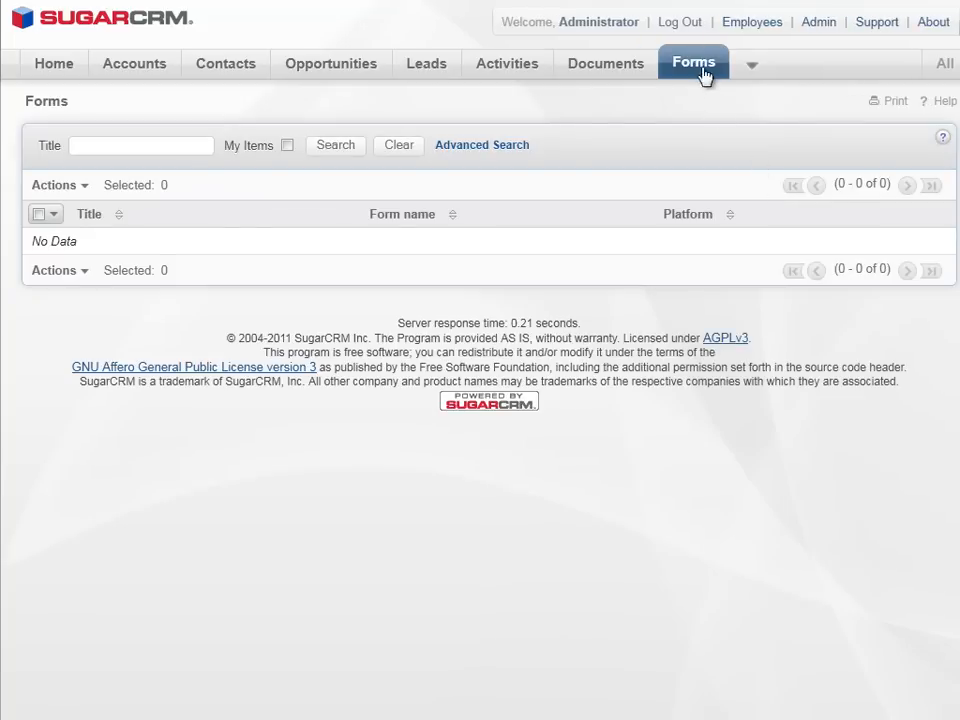
{"action": "mouse_move", "coordinate": [698, 70]}
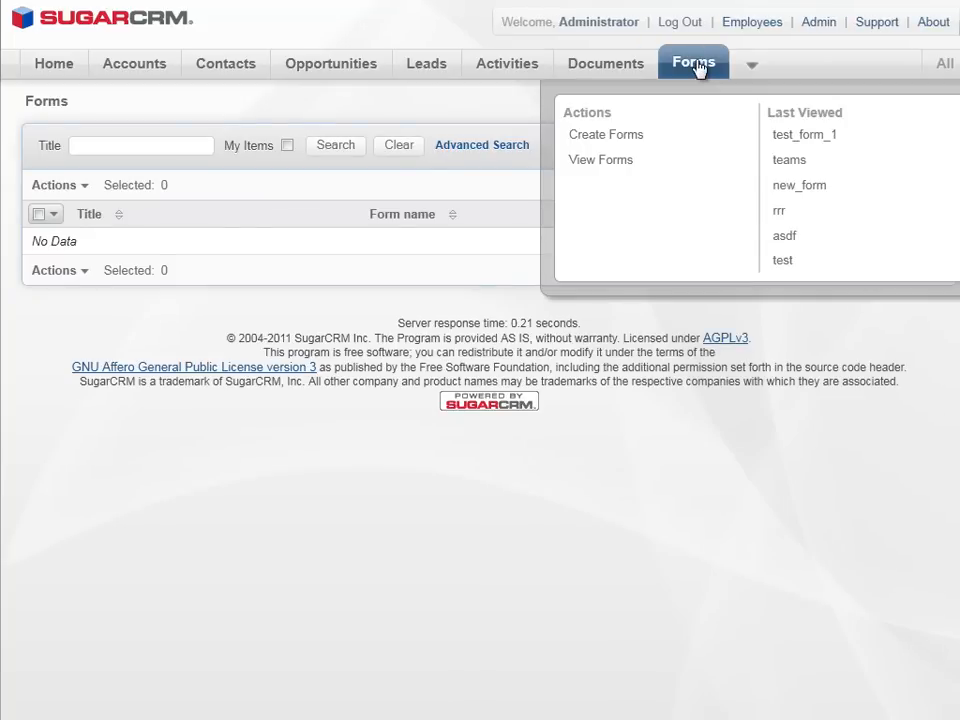
{"action": "left_click", "coordinate": [631, 146]}
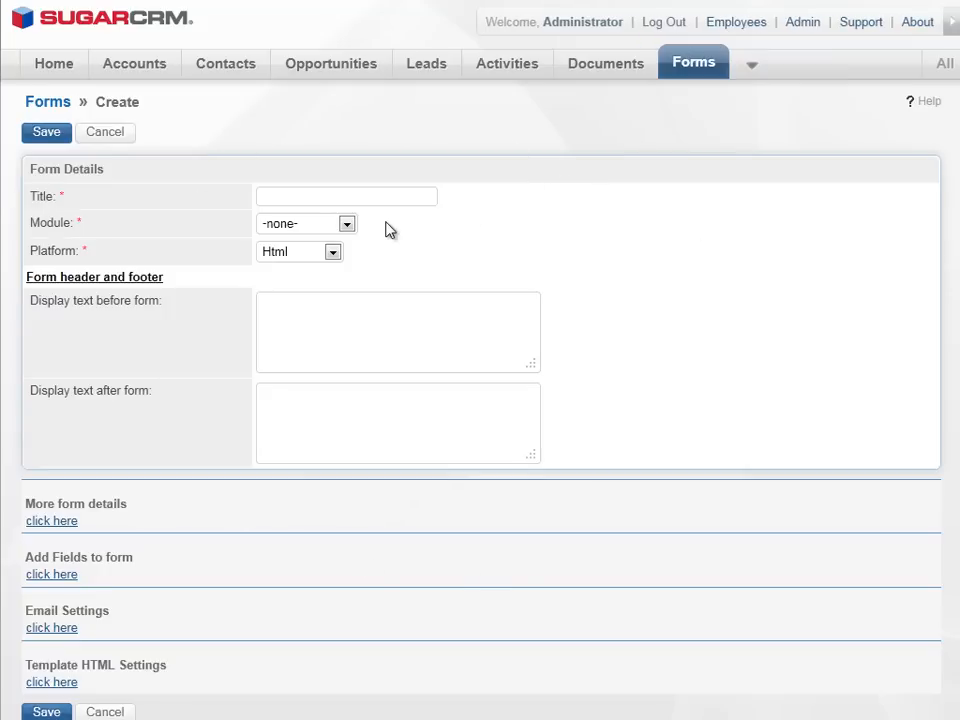
Step: Title the form newform, assign it to the Contacts module and set its platform to Wordpress
{"action": "left_click", "coordinate": [306, 200]}
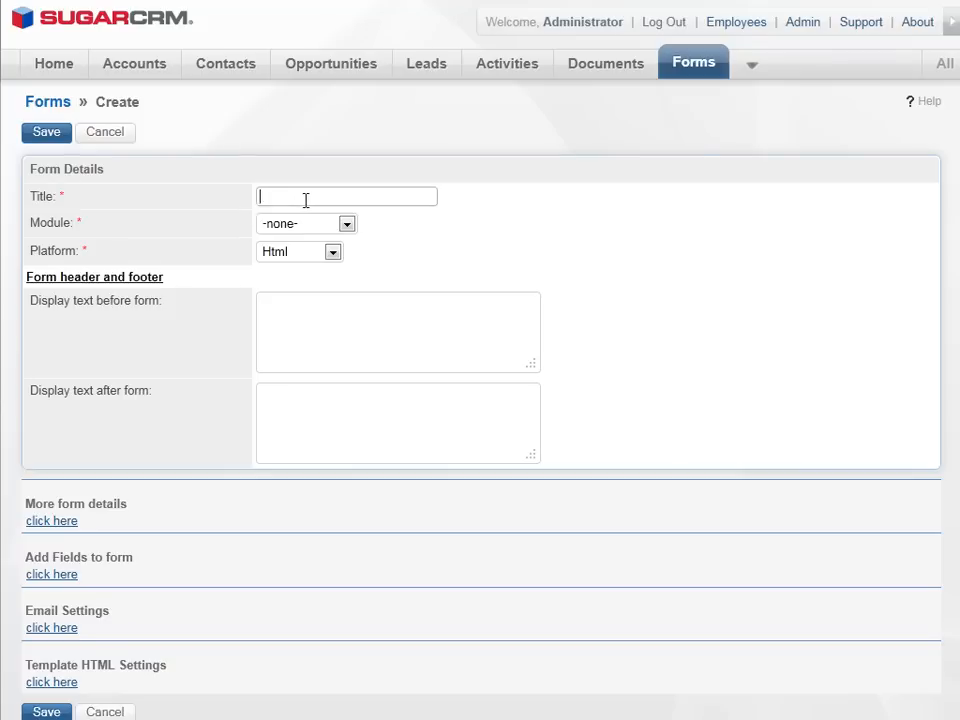
{"action": "type", "text": "newform"}
{"action": "left_click", "coordinate": [347, 228]}
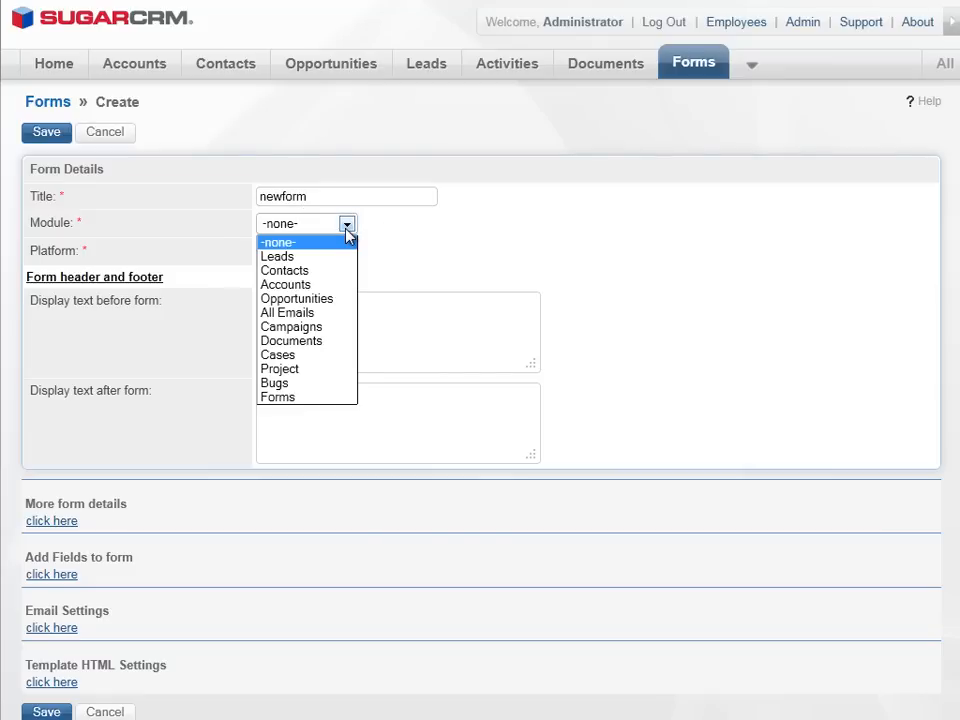
{"action": "left_click", "coordinate": [313, 277]}
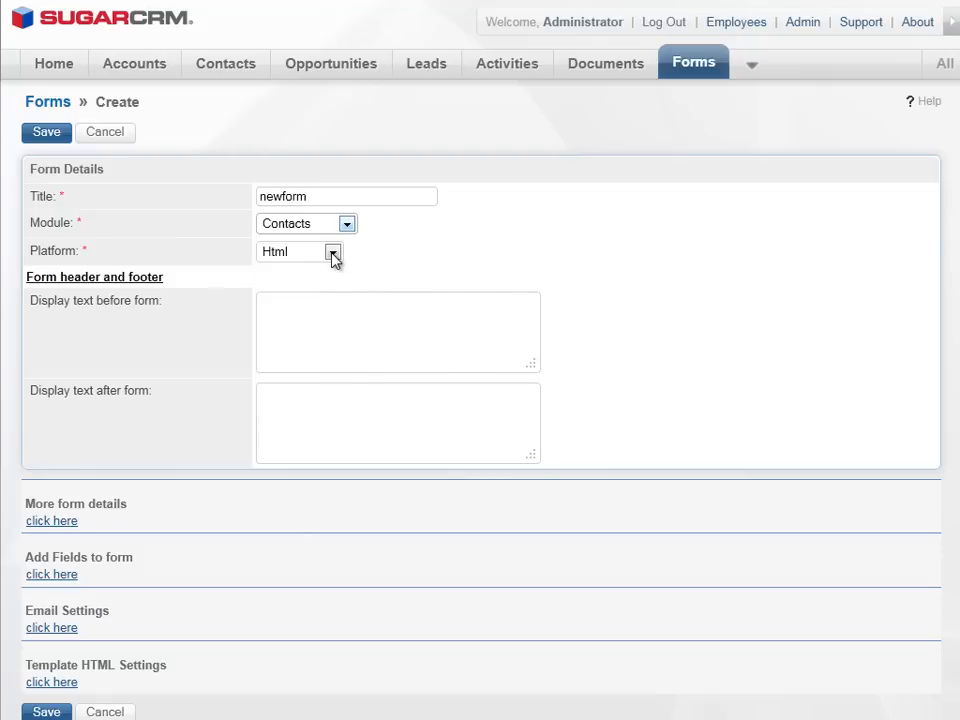
{"action": "left_click", "coordinate": [333, 255]}
{"action": "left_click", "coordinate": [318, 289]}
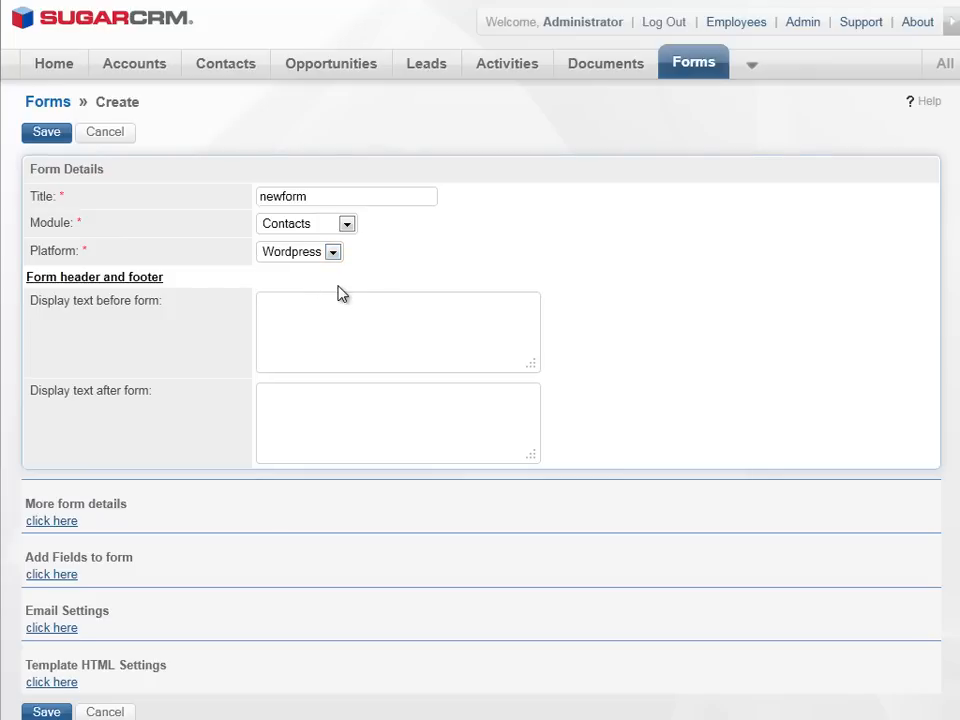
Step: Fill the form's header with "Display text before form:" and its footer with "Display text after form", copied from the field captions
{"action": "left_click", "coordinate": [315, 311]}
{"action": "left_click_drag", "start_coordinate": [169, 306], "coordinate": [390, 343]}
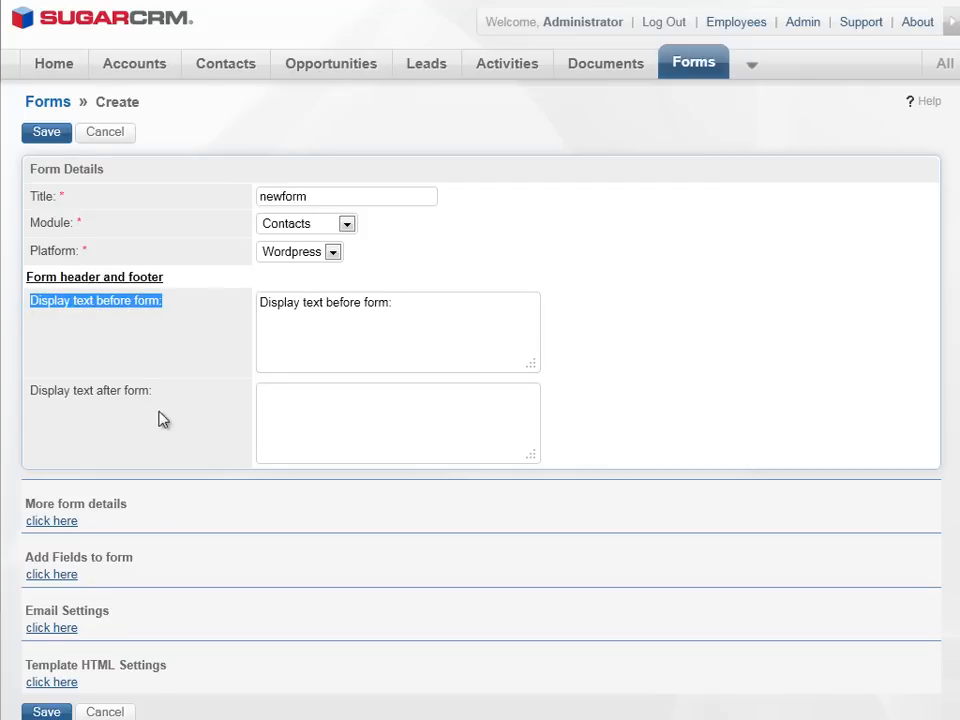
{"action": "left_click_drag", "start_coordinate": [151, 394], "coordinate": [320, 409]}
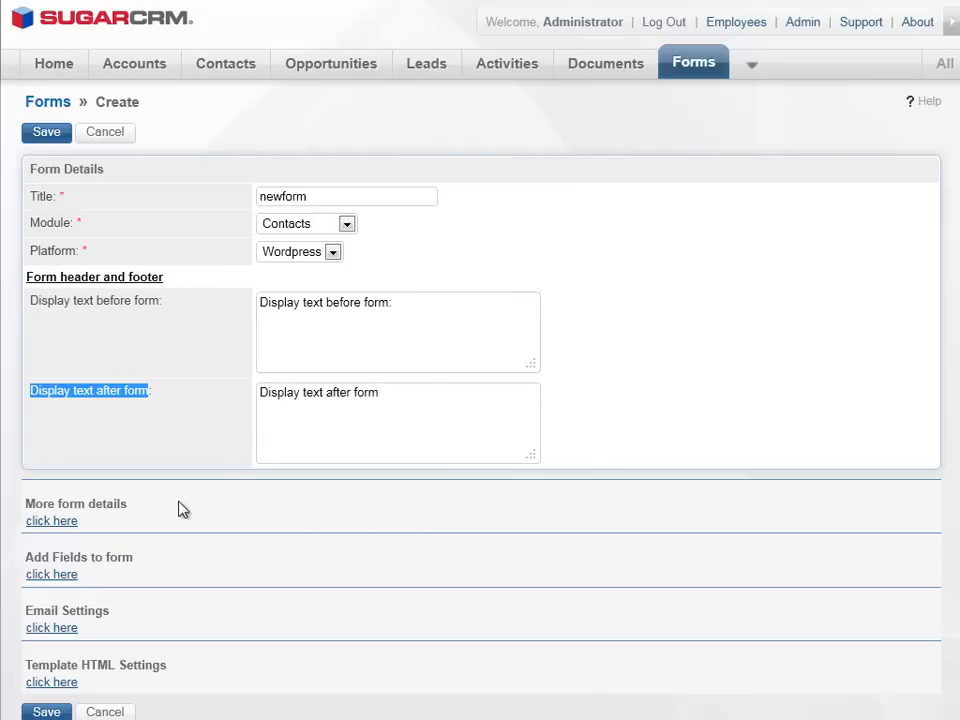
Step: Review the redirect link and confirmation message under More form details and select Sendmail and collect data as the delivery method
{"action": "scroll", "coordinate": [183, 456], "scroll_direction": "down", "scroll_amount": 2}
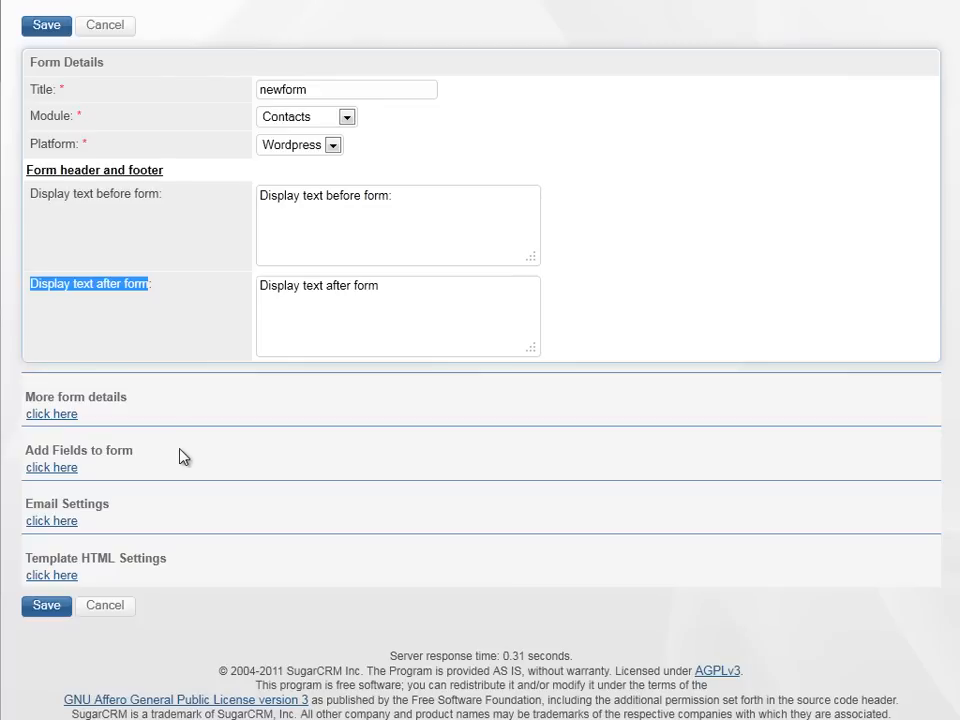
{"action": "left_click", "coordinate": [53, 416]}
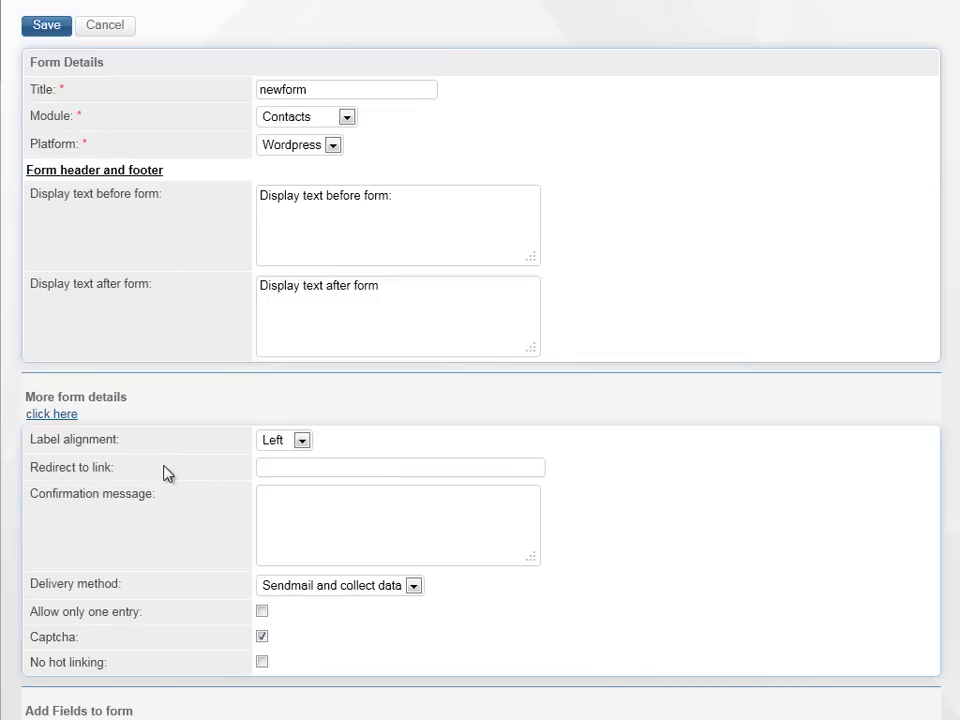
{"action": "left_click", "coordinate": [293, 467]}
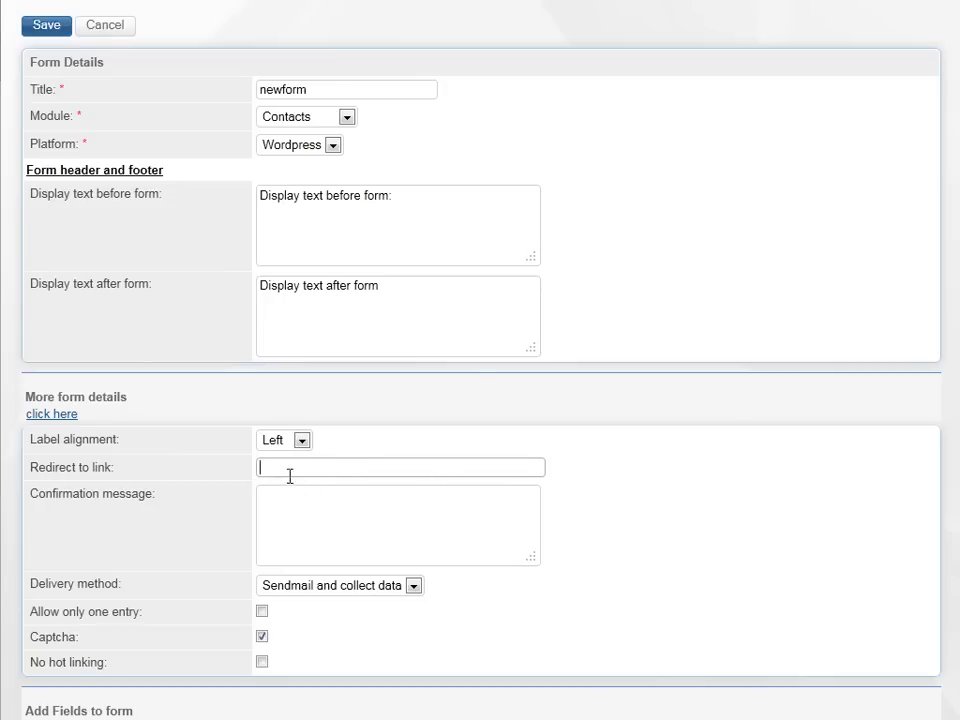
{"action": "left_click", "coordinate": [268, 497]}
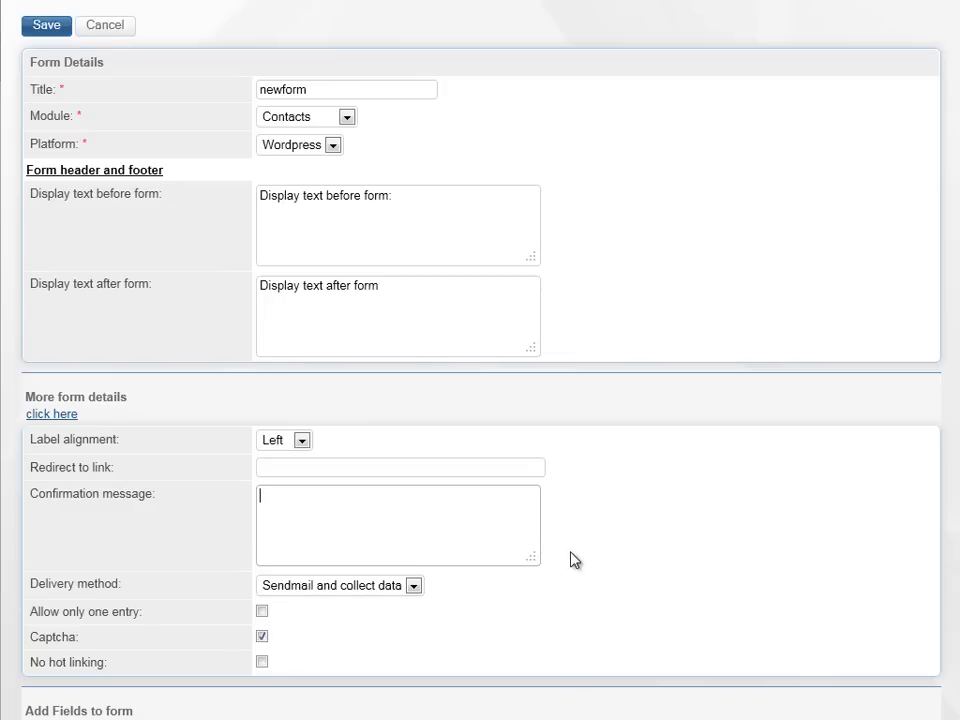
{"action": "left_click", "coordinate": [414, 589]}
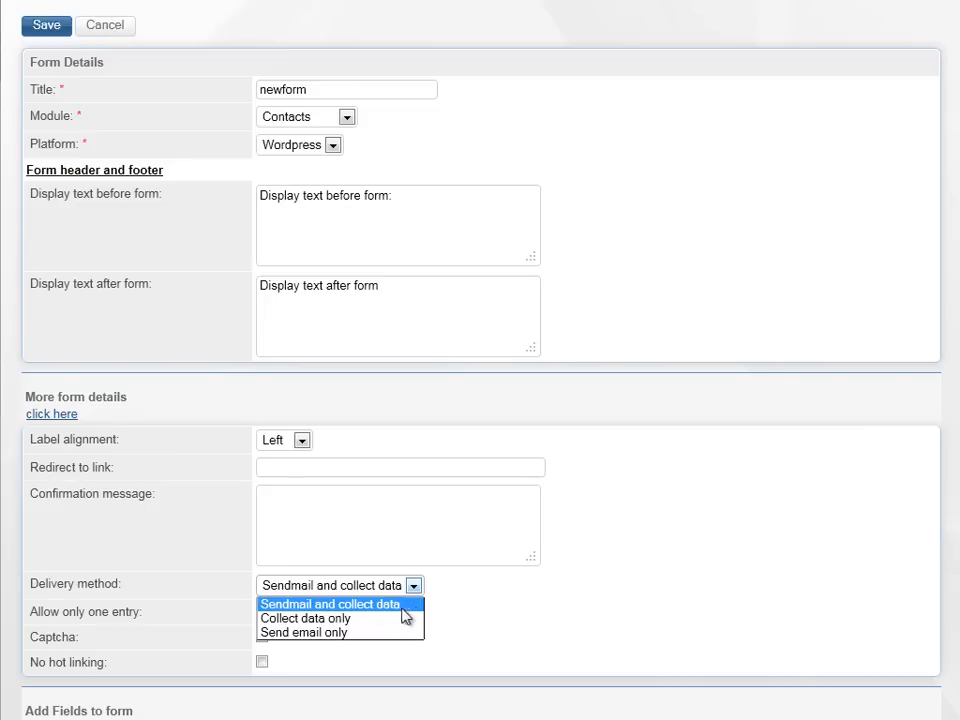
{"action": "left_click", "coordinate": [395, 606]}
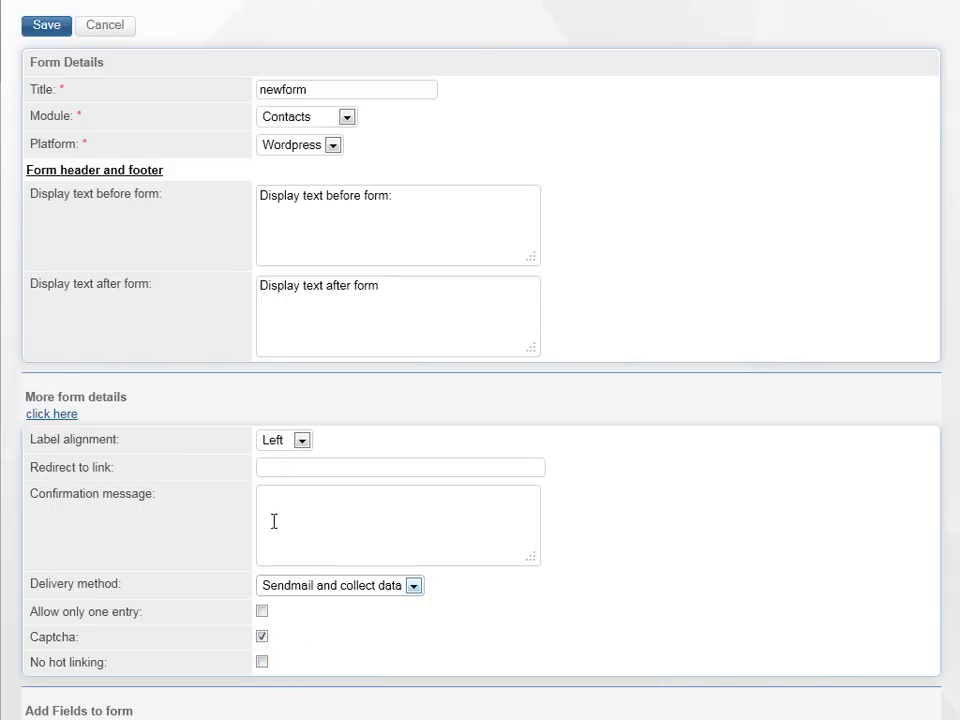
{"action": "left_click", "coordinate": [55, 418]}
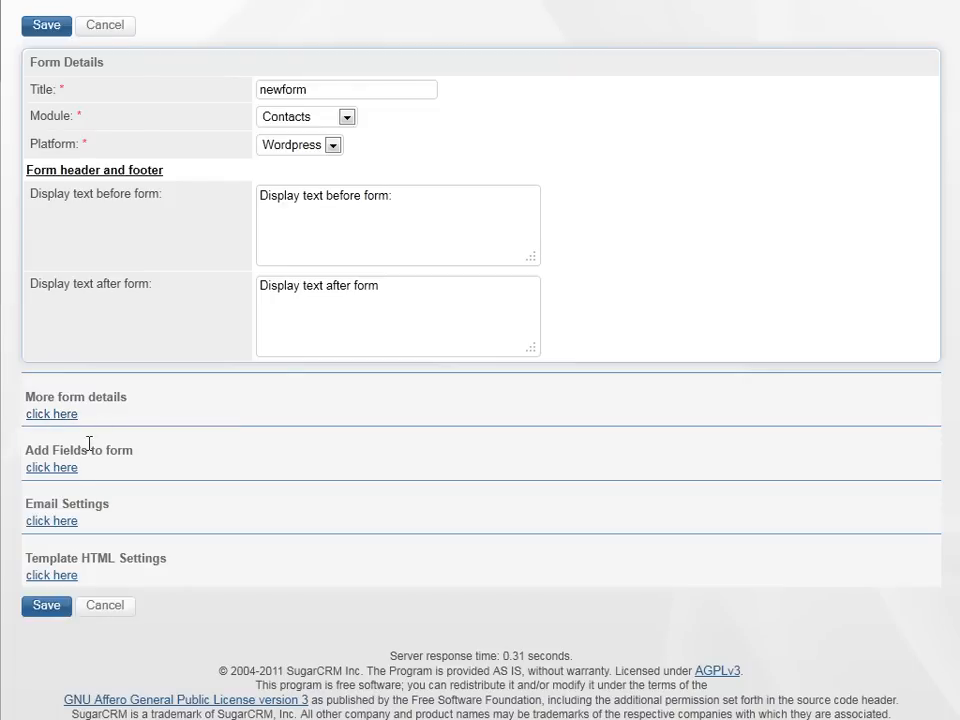
Step: Add two fields to the form, using the Contacts module fields First Name and Last Name
{"action": "left_click", "coordinate": [55, 470]}
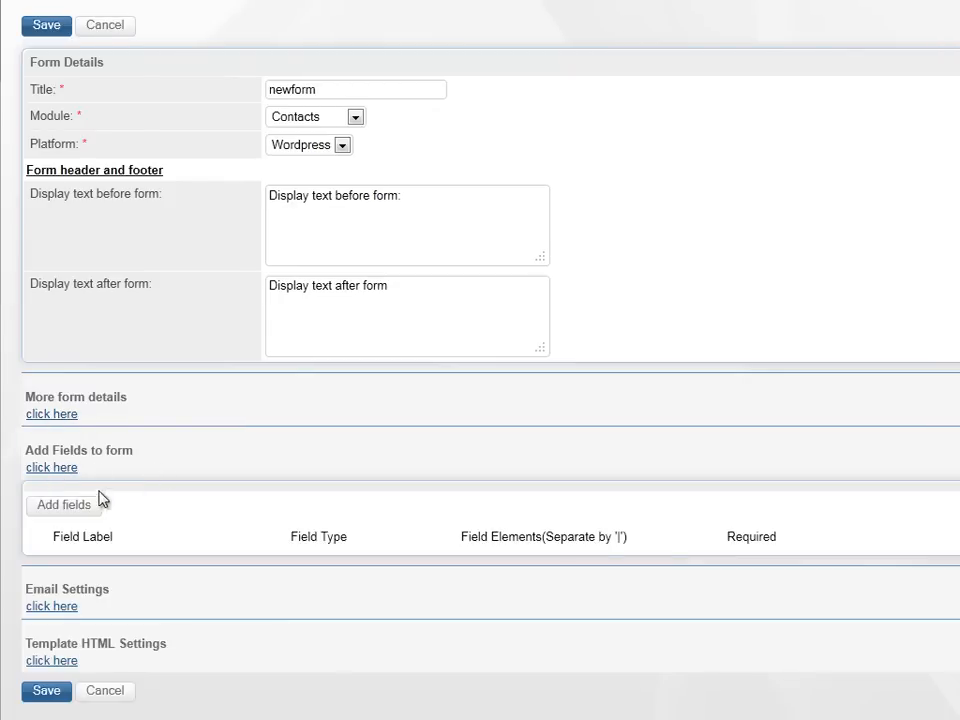
{"action": "left_click", "coordinate": [74, 510]}
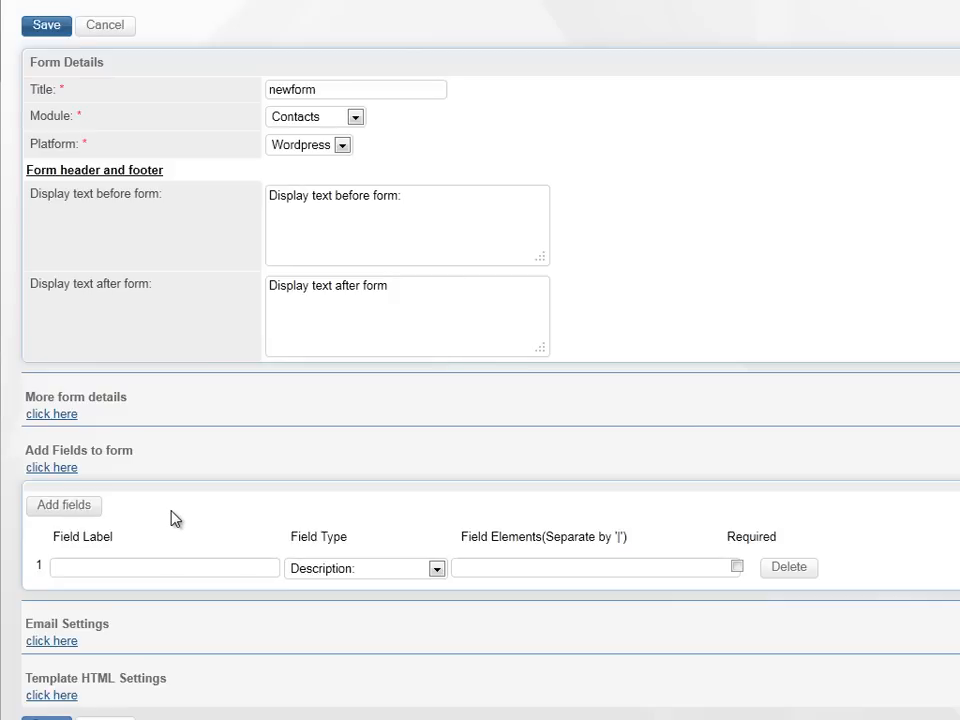
{"action": "left_click", "coordinate": [355, 118]}
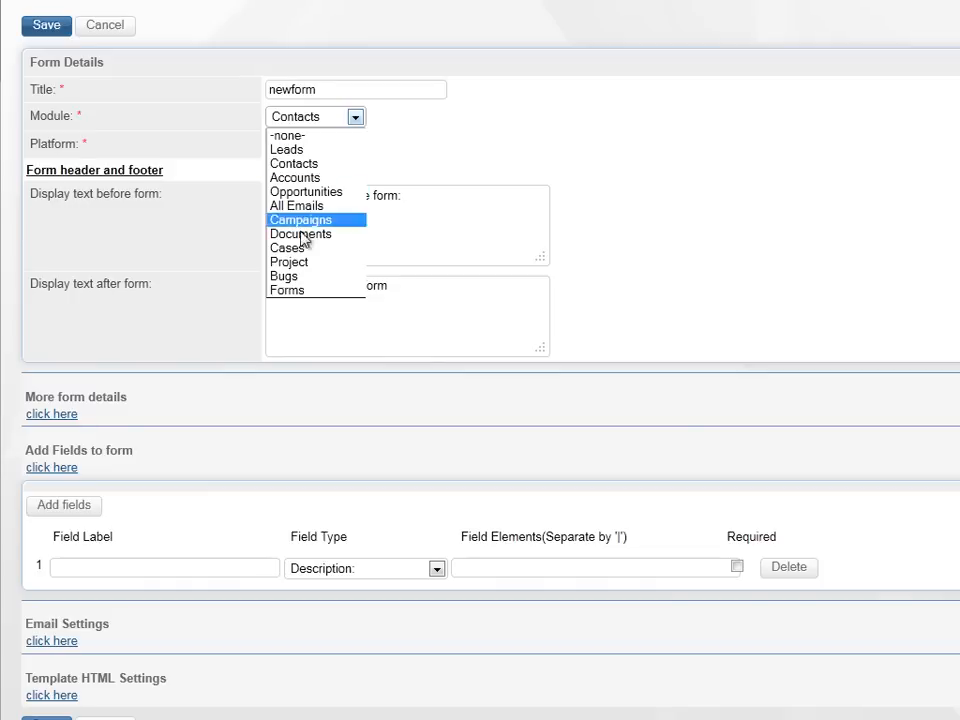
{"action": "left_click", "coordinate": [449, 133]}
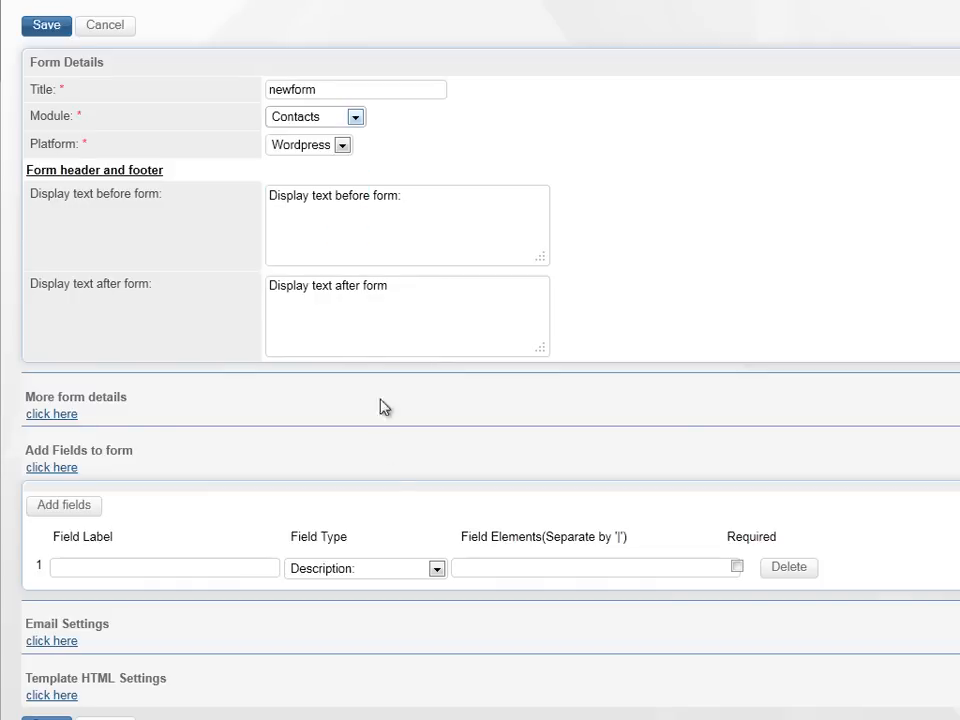
{"action": "left_click", "coordinate": [437, 569]}
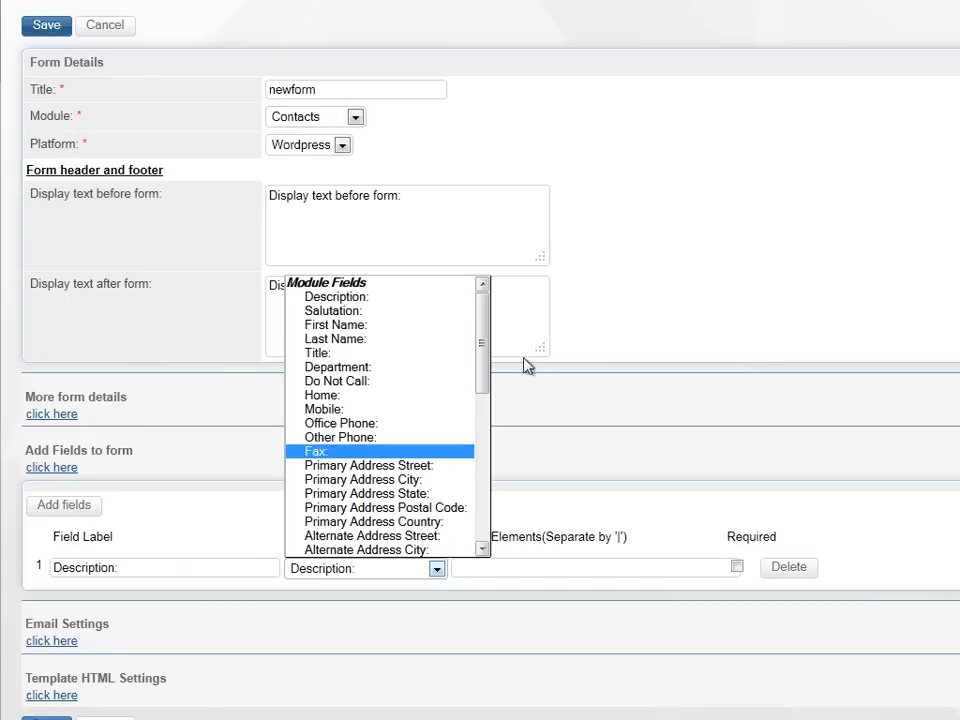
{"action": "left_click", "coordinate": [369, 325]}
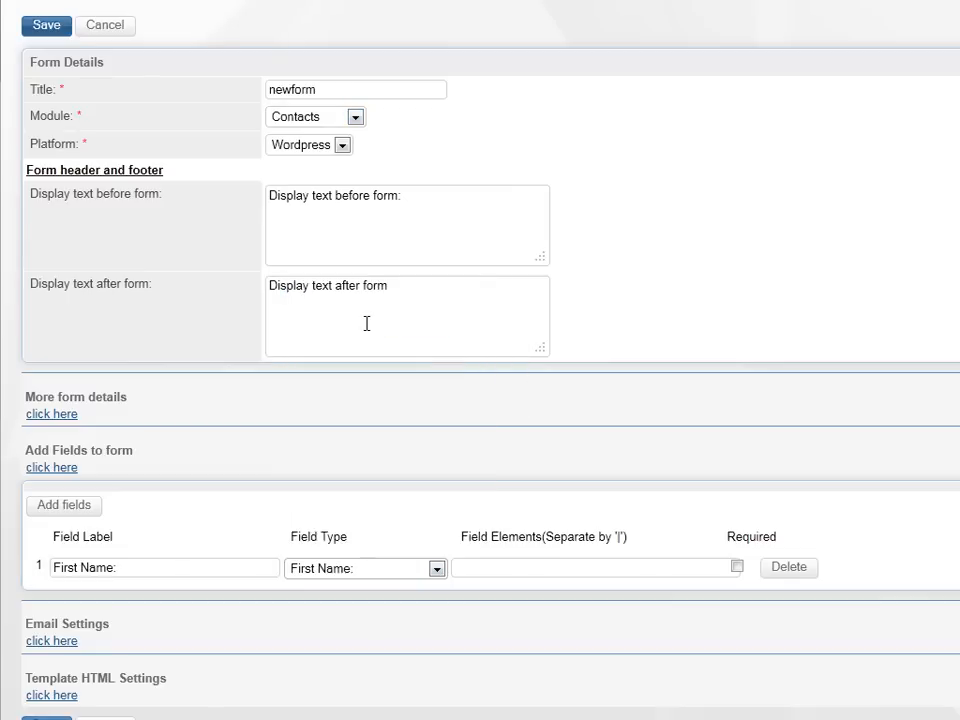
{"action": "left_click", "coordinate": [72, 508]}
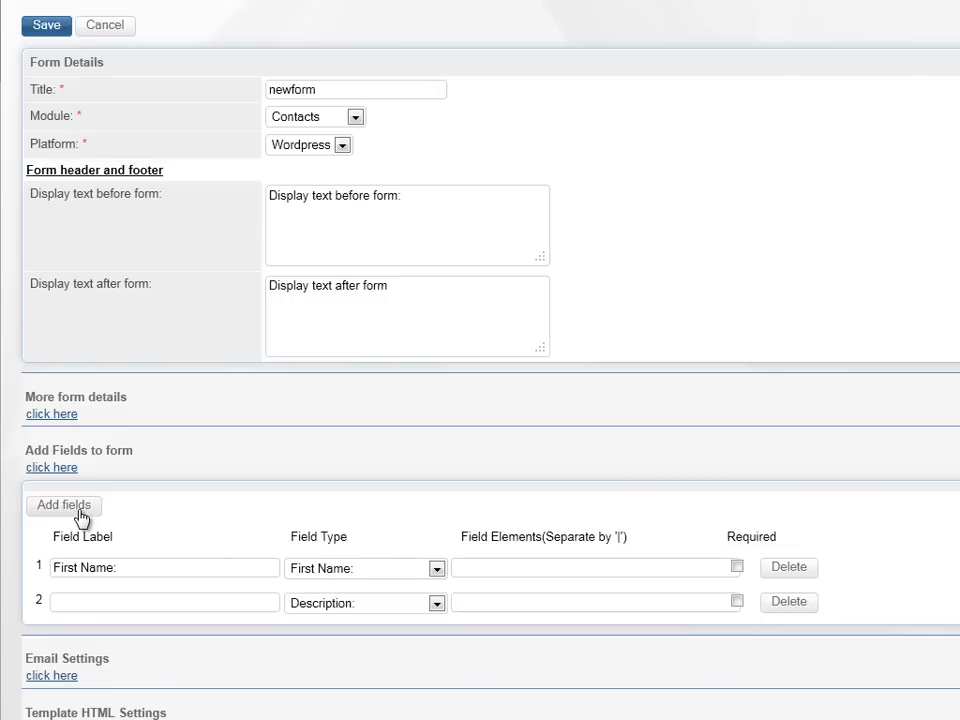
{"action": "left_click", "coordinate": [437, 604]}
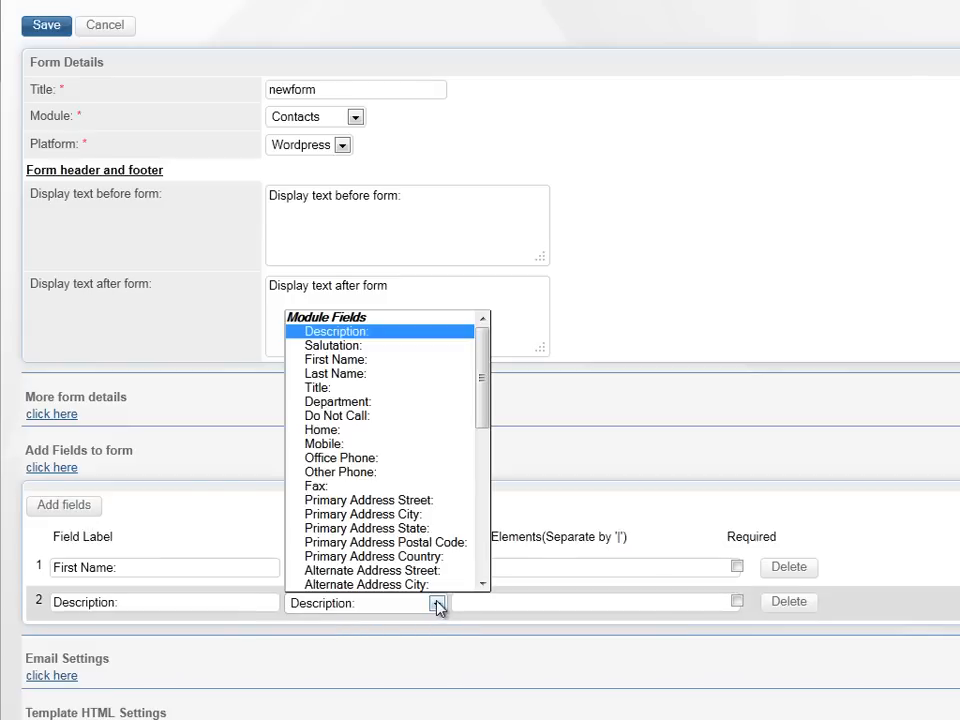
{"action": "left_click", "coordinate": [373, 375]}
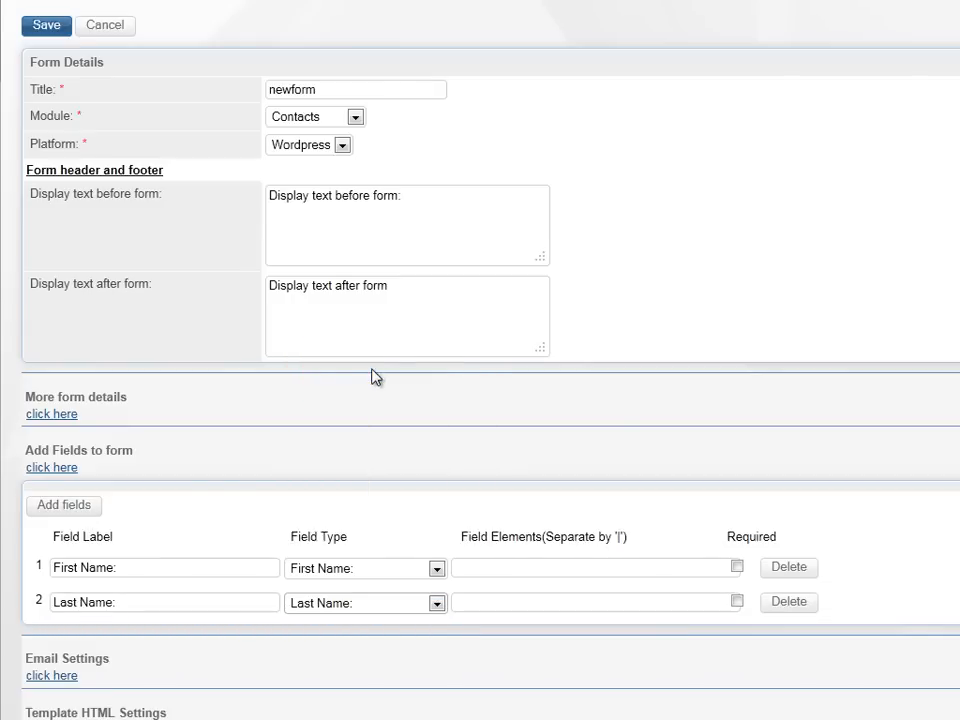
Step: Add a third and a fourth field to the form, using the module fields Home and Mobile
{"action": "left_click", "coordinate": [64, 505]}
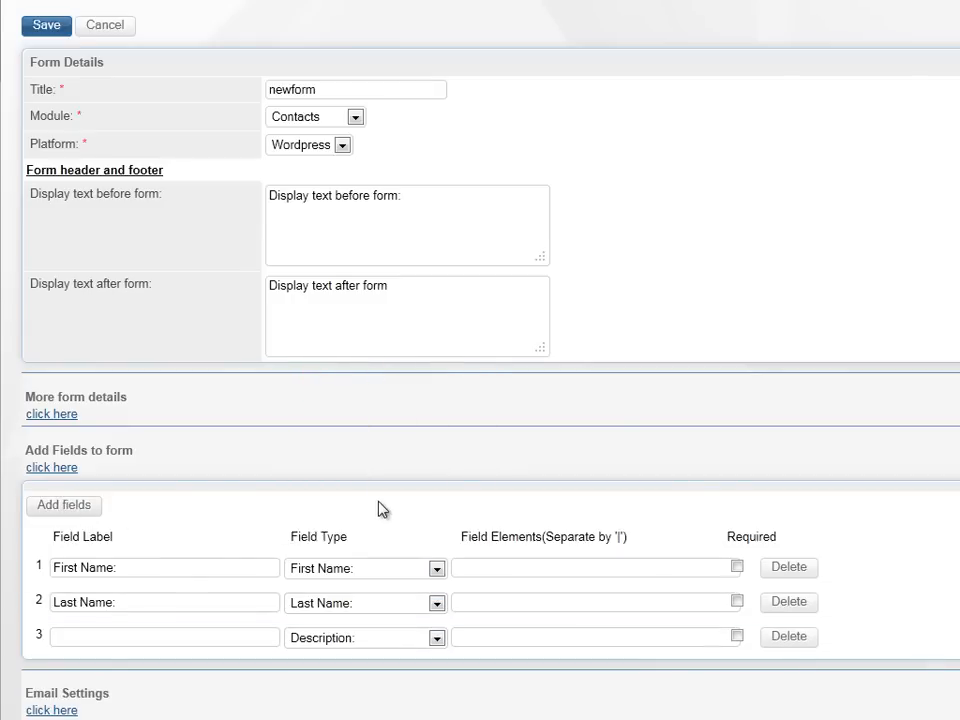
{"action": "scroll", "coordinate": [377, 508], "scroll_direction": "down", "scroll_amount": 2}
{"action": "left_click", "coordinate": [436, 531]}
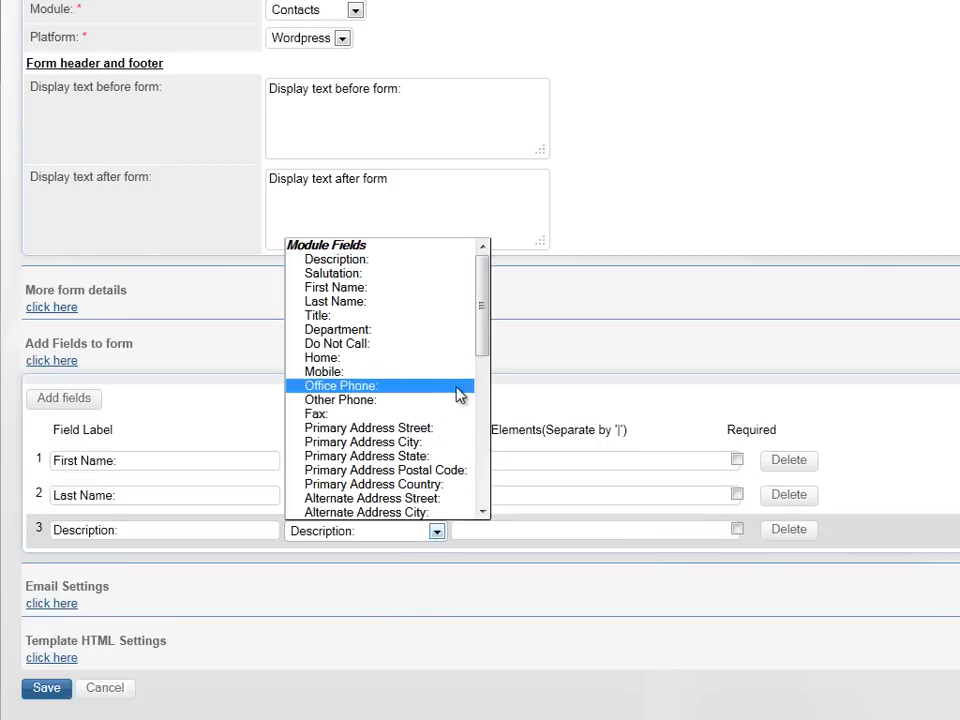
{"action": "left_click", "coordinate": [370, 360]}
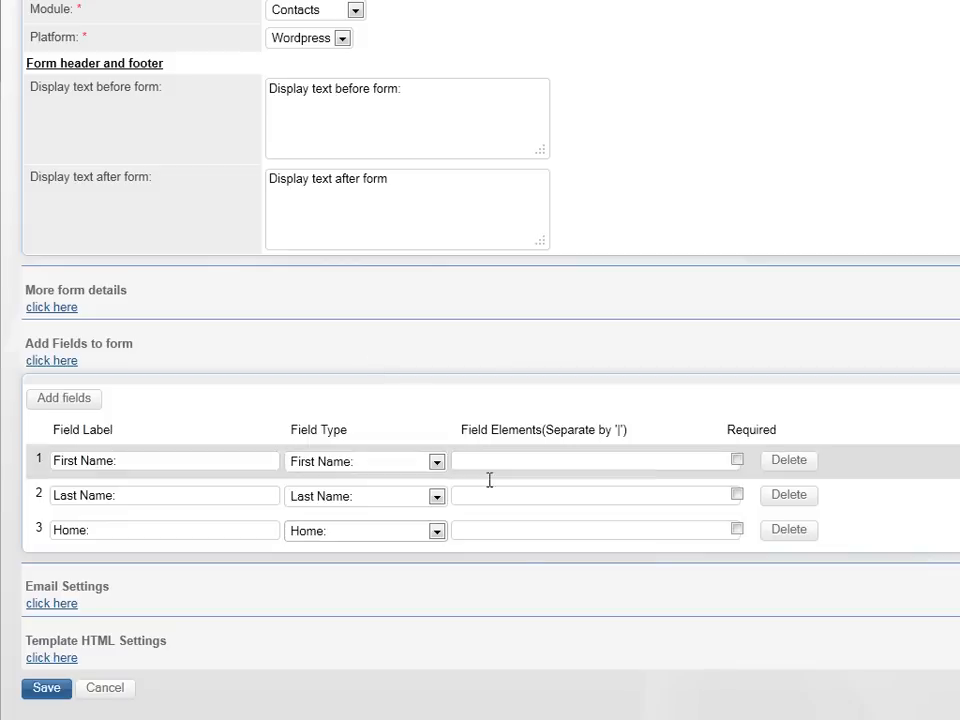
{"action": "left_click", "coordinate": [75, 400]}
{"action": "left_click", "coordinate": [437, 566]}
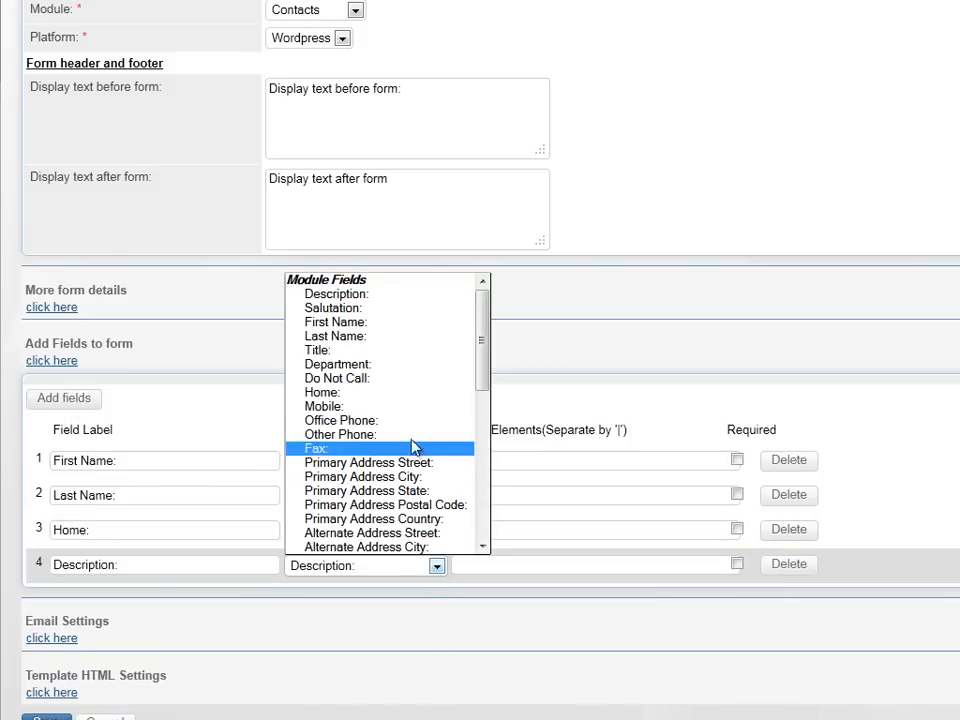
{"action": "left_click", "coordinate": [385, 407]}
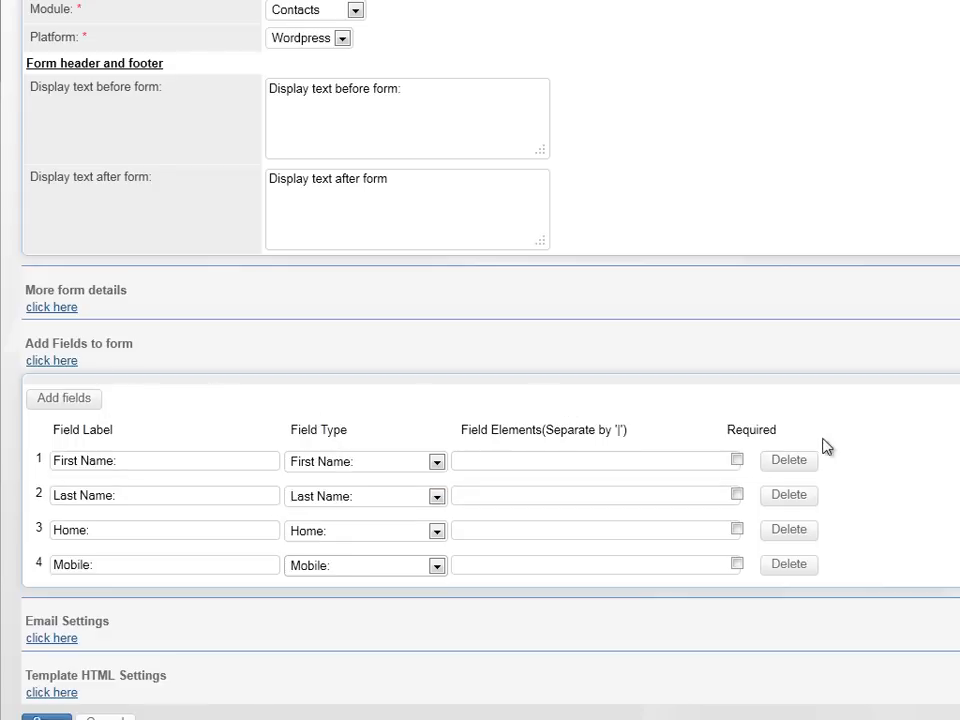
Step: Make all four form fields, First Name, Last Name, Home and Mobile, required
{"action": "left_click", "coordinate": [737, 461]}
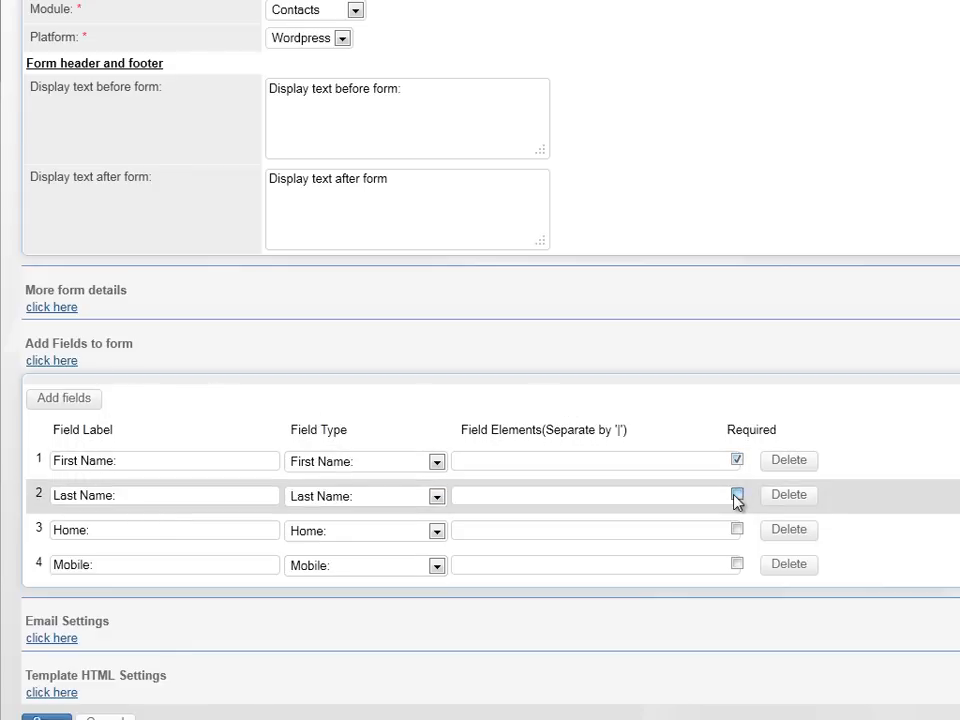
{"action": "left_click", "coordinate": [737, 495]}
{"action": "left_click", "coordinate": [736, 530]}
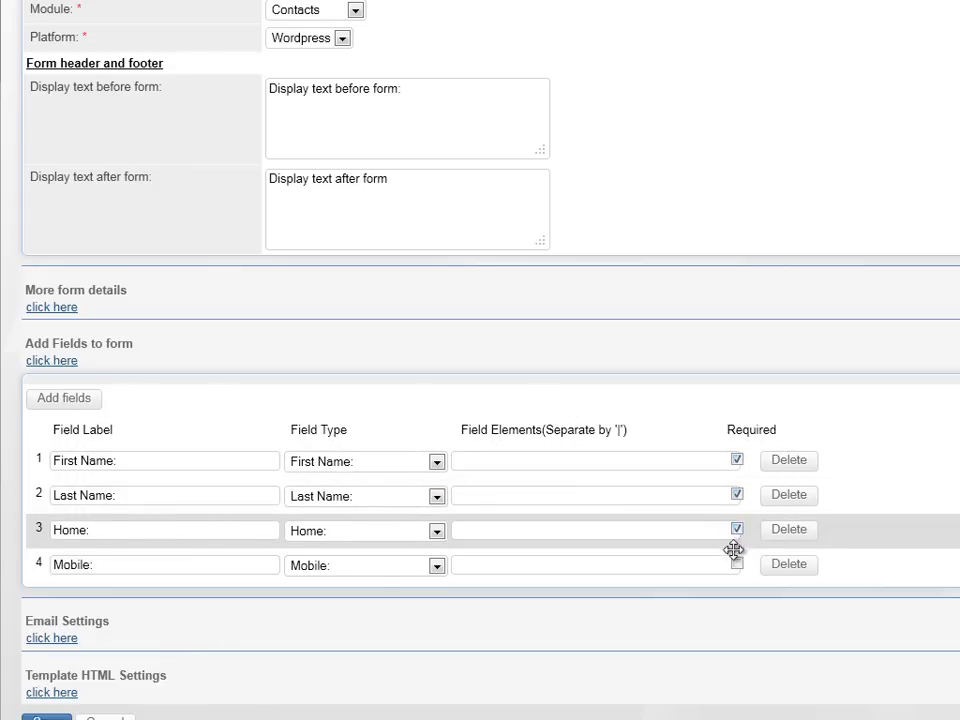
{"action": "left_click", "coordinate": [736, 563]}
Step: Open the Email Settings section and set the email subject to "This is your lead from your wordpress site"
{"action": "scroll", "coordinate": [595, 430], "scroll_direction": "down", "scroll_amount": 3}
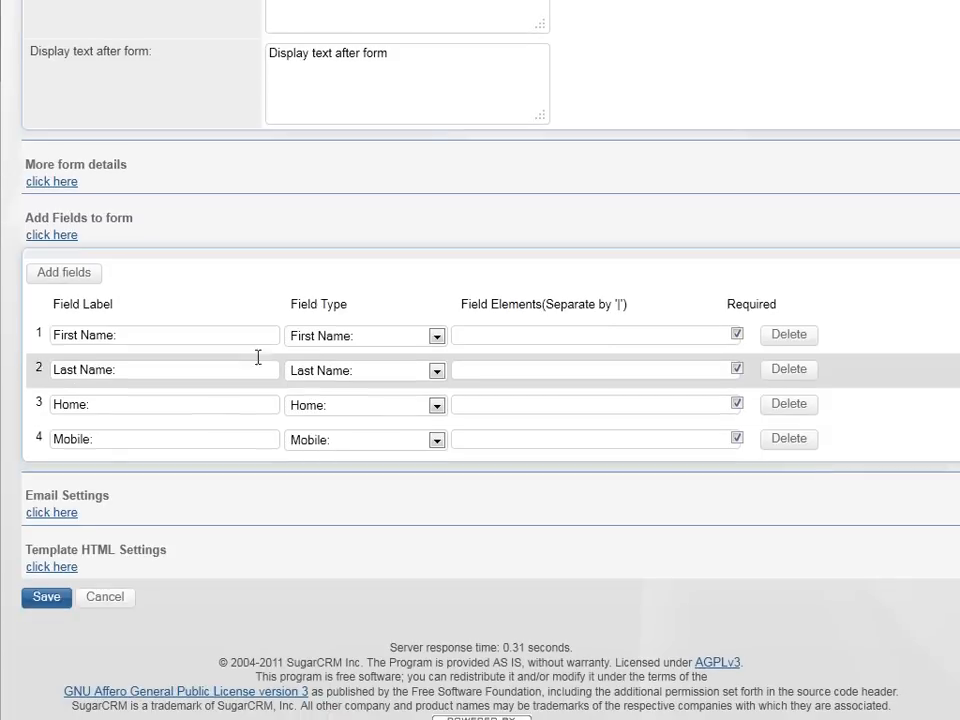
{"action": "left_click", "coordinate": [58, 527]}
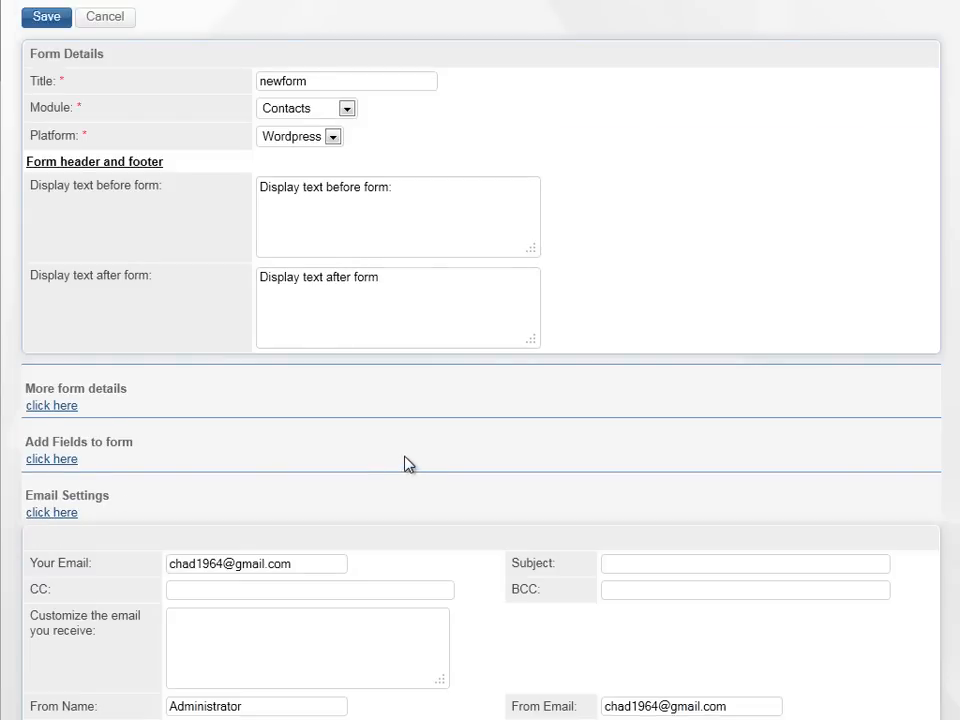
{"action": "scroll", "coordinate": [407, 463], "scroll_direction": "down", "scroll_amount": 6}
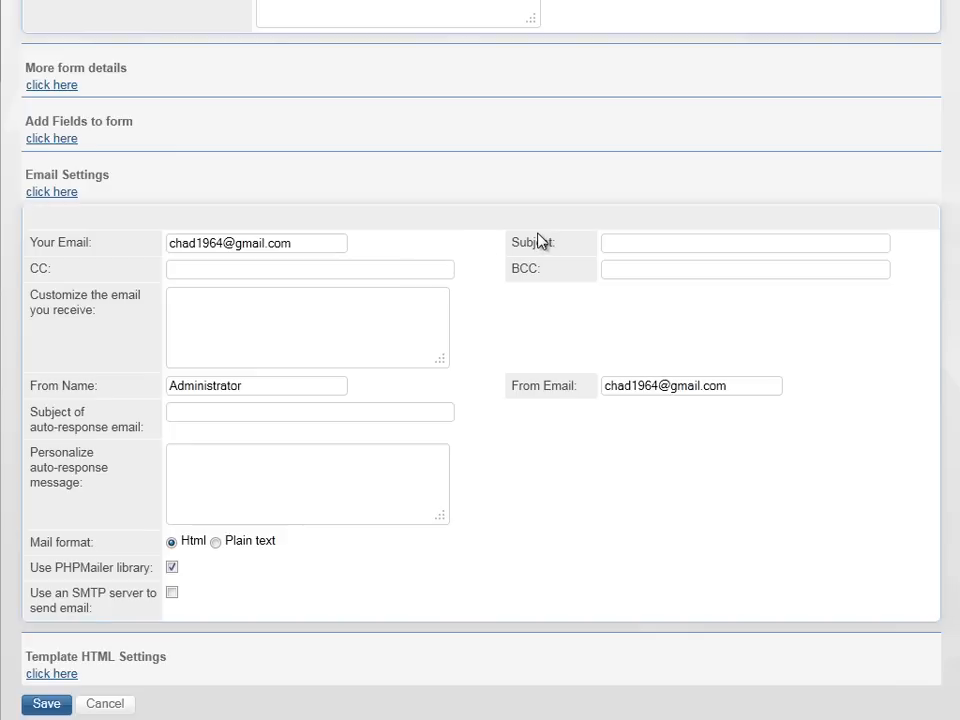
{"action": "left_click", "coordinate": [625, 242]}
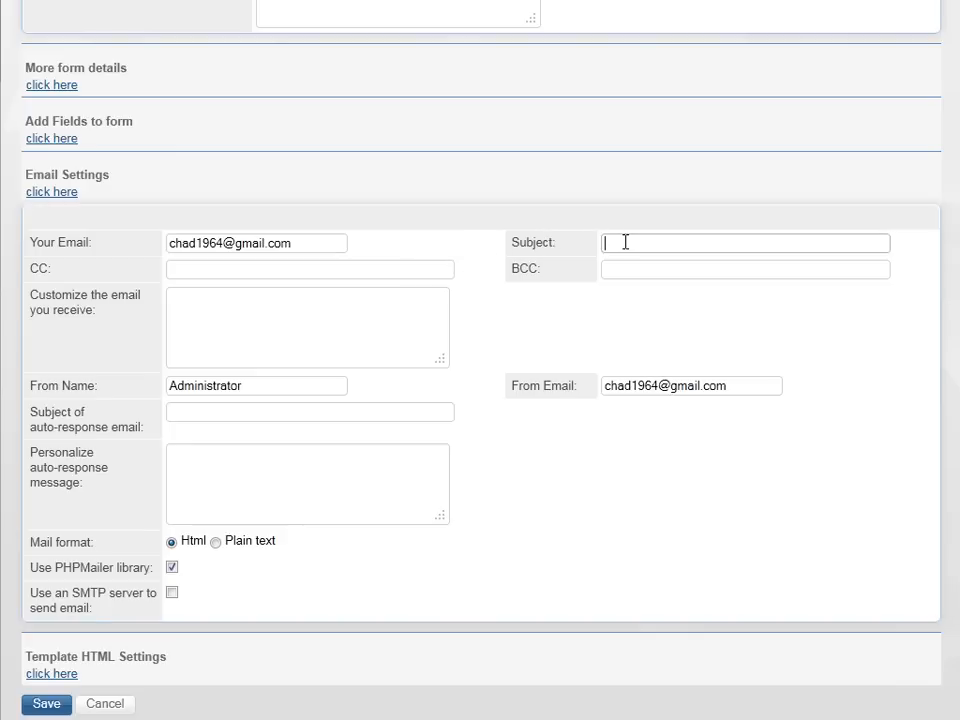
{"action": "type", "text": "This is your lead from your word"}
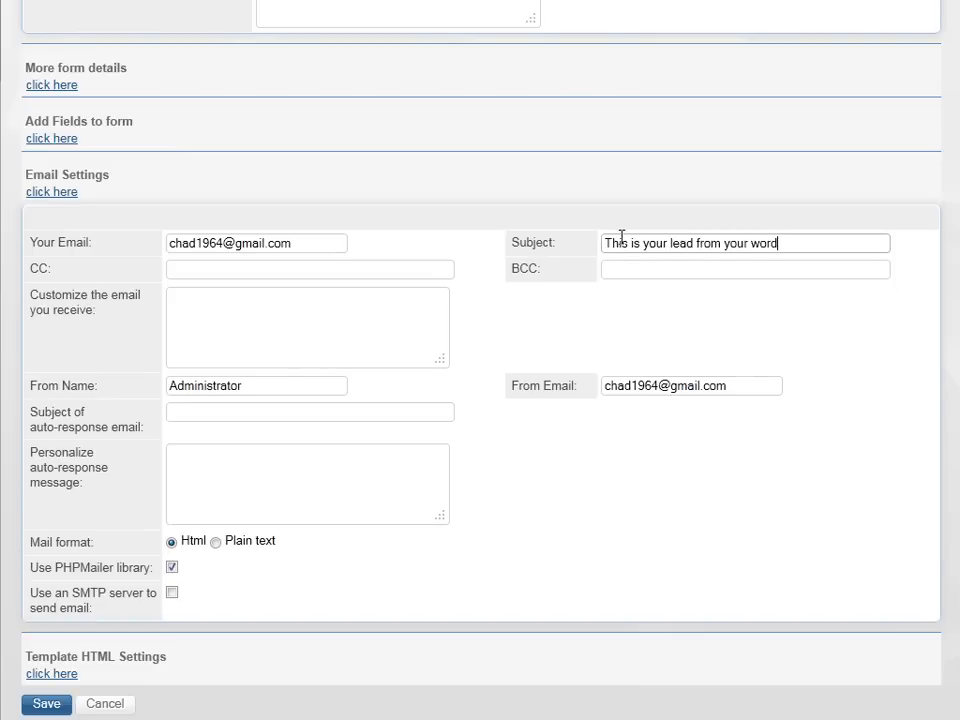
{"action": "type", "text": "press site"}
Step: Set the auto-response email subject to "Thank you for filling out the form!" and close the Email Settings section
{"action": "left_click_drag", "start_coordinate": [251, 385], "coordinate": [151, 387]}
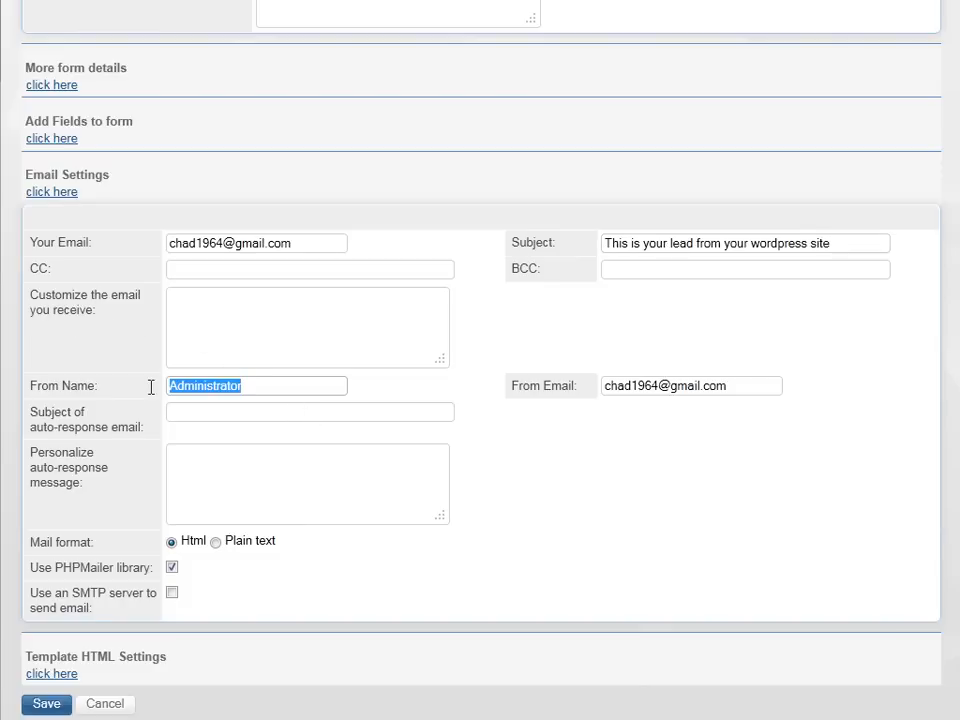
{"action": "left_click", "coordinate": [396, 400]}
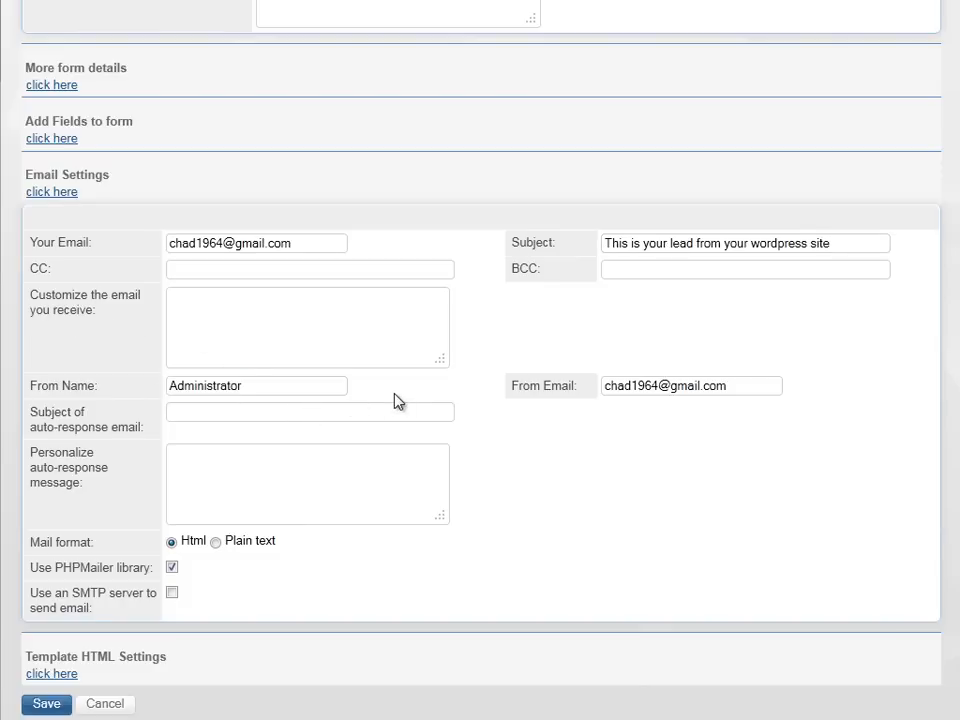
{"action": "left_click", "coordinate": [191, 414]}
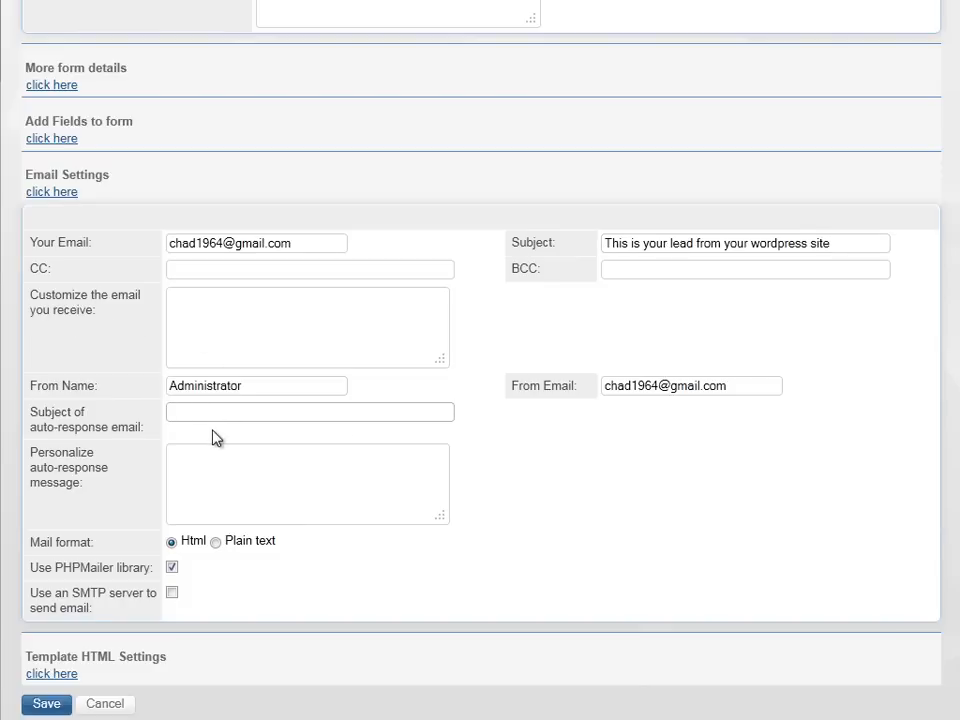
{"action": "left_click", "coordinate": [191, 413]}
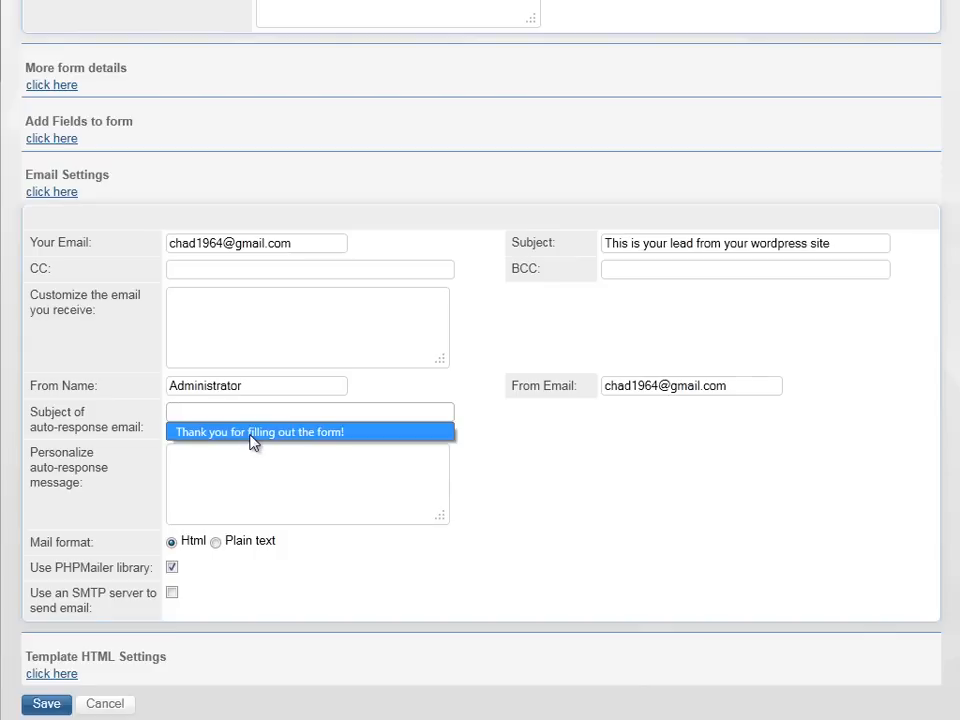
{"action": "left_click", "coordinate": [311, 433]}
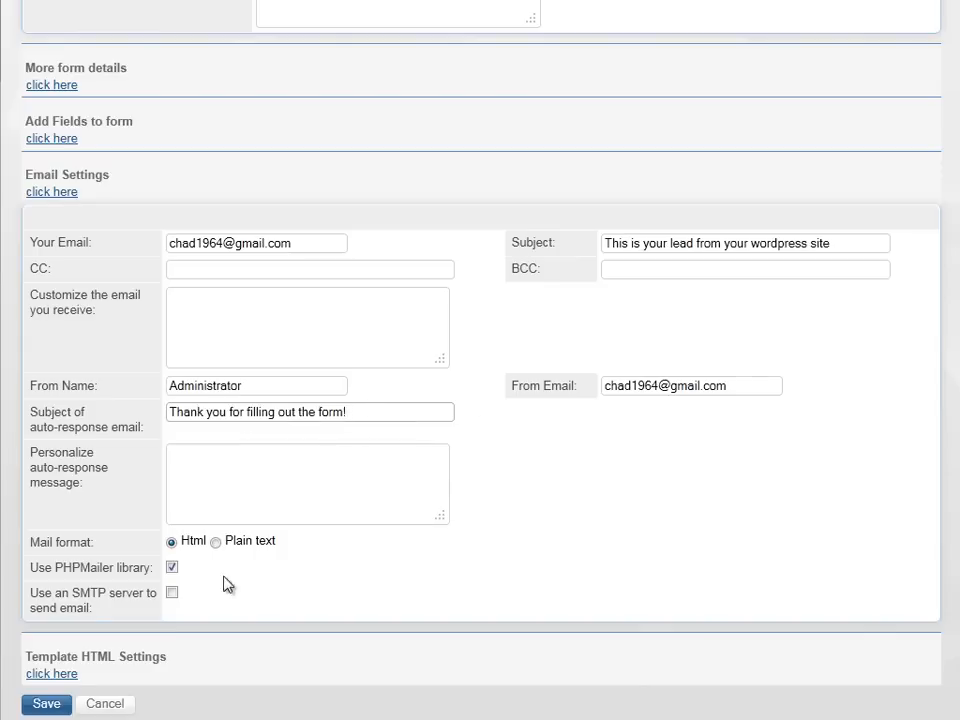
{"action": "left_click", "coordinate": [220, 473]}
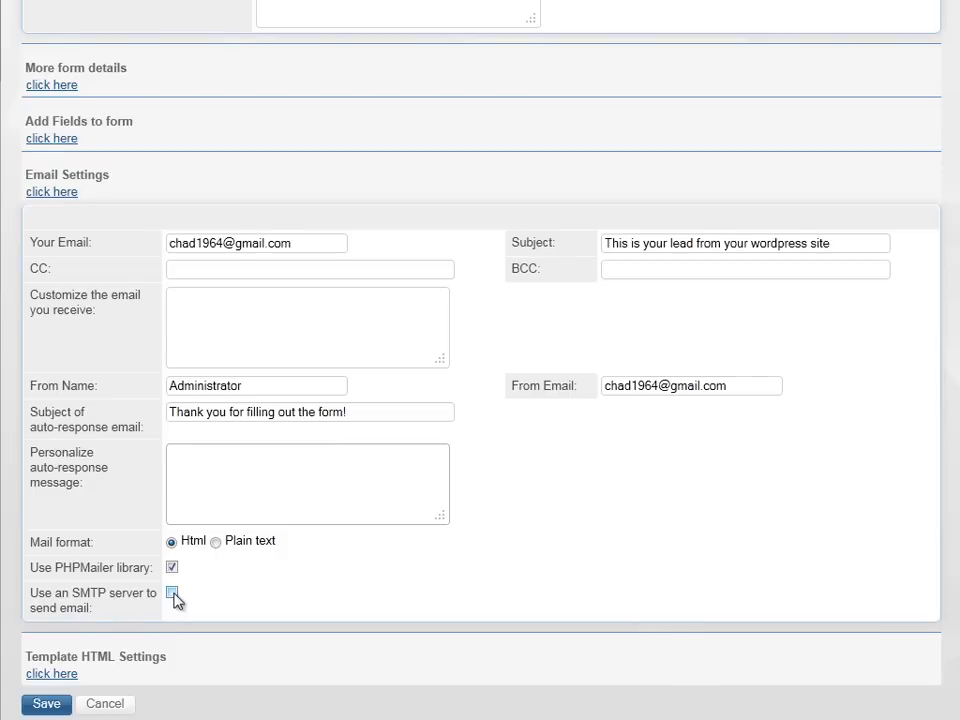
{"action": "scroll", "coordinate": [174, 598], "scroll_direction": "down", "scroll_amount": 2}
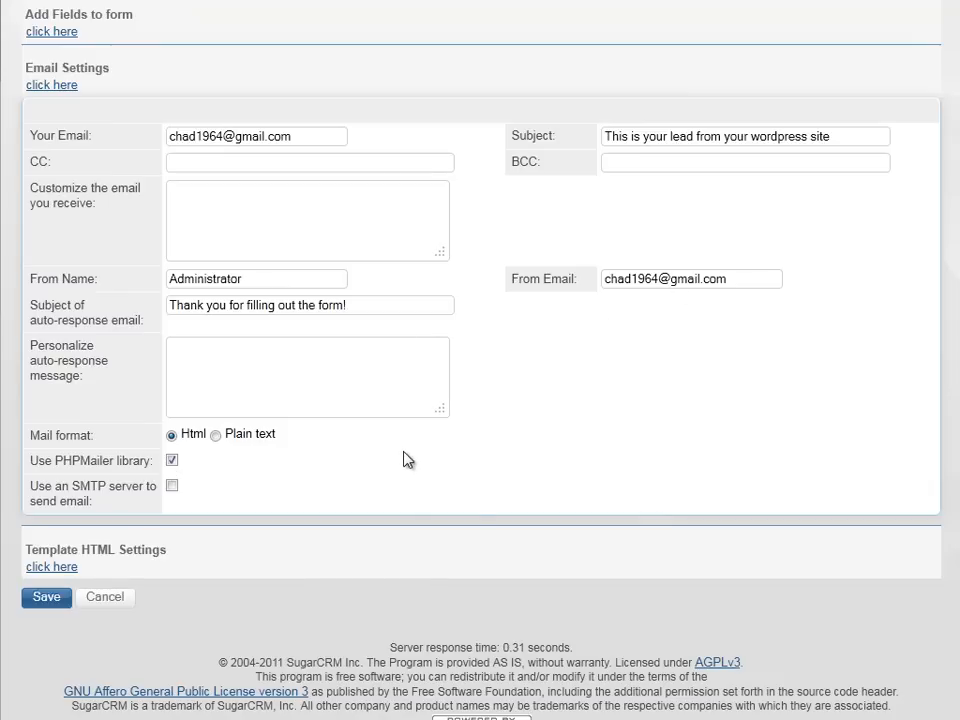
{"action": "left_click", "coordinate": [53, 85]}
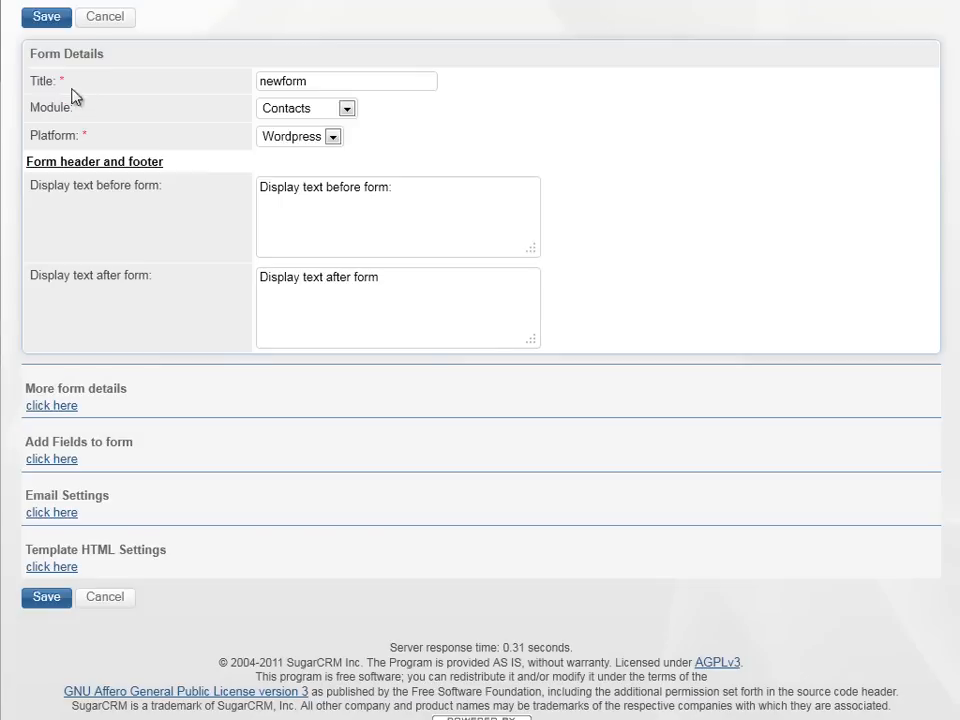
Step: Show the auto-generated template HTML alongside the form's field list and move the Mobile field above Home
{"action": "left_click", "coordinate": [45, 567]}
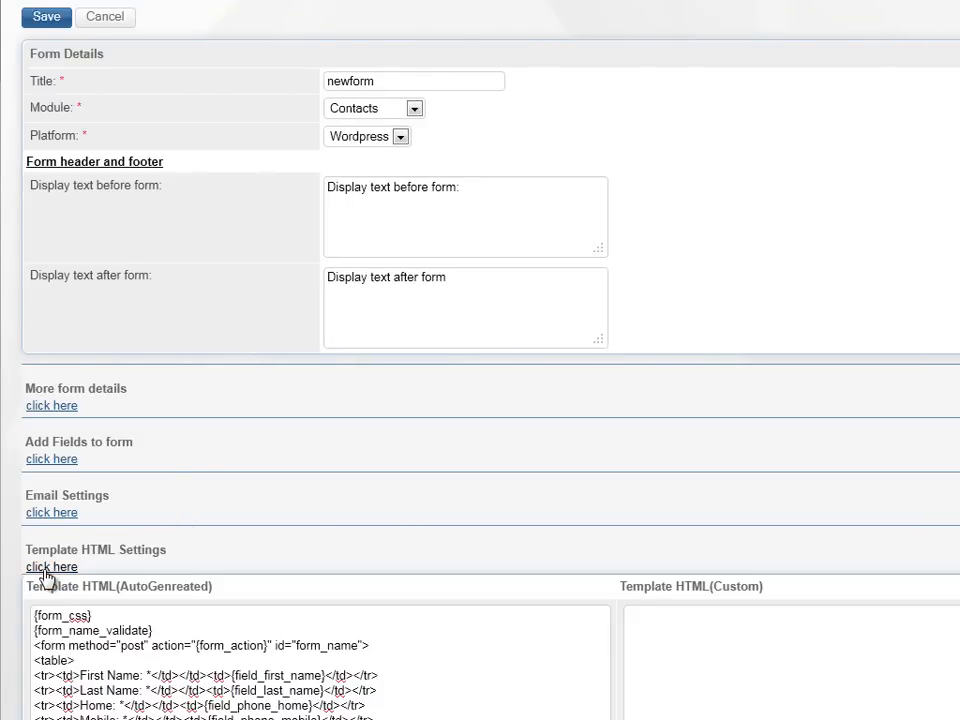
{"action": "scroll", "coordinate": [272, 521], "scroll_direction": "down", "scroll_amount": 2}
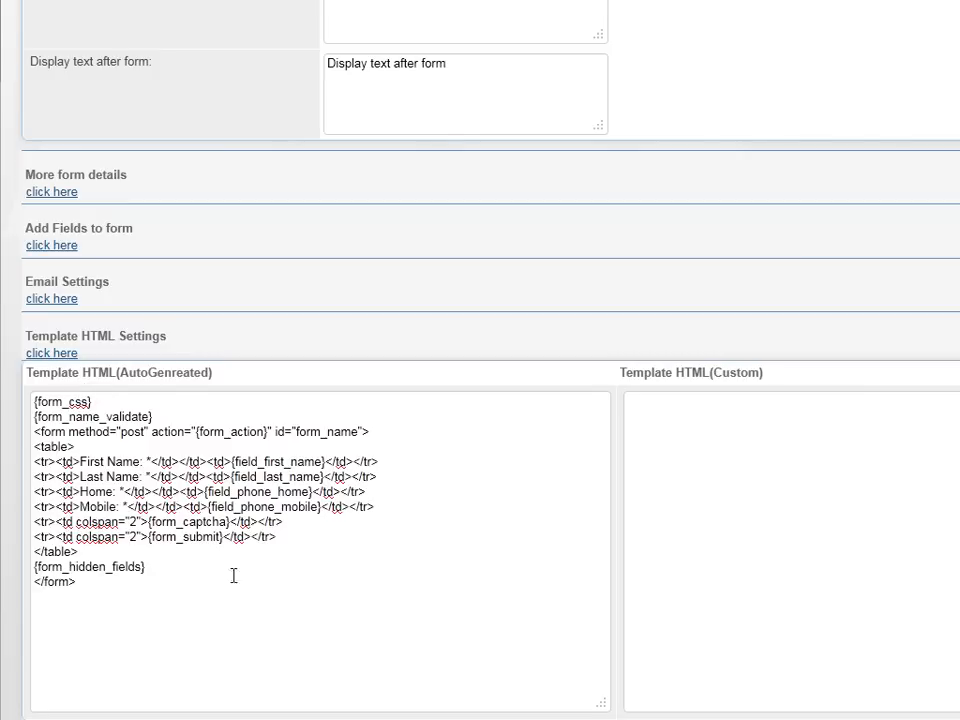
{"action": "scroll", "coordinate": [377, 495], "scroll_direction": "up", "scroll_amount": 3}
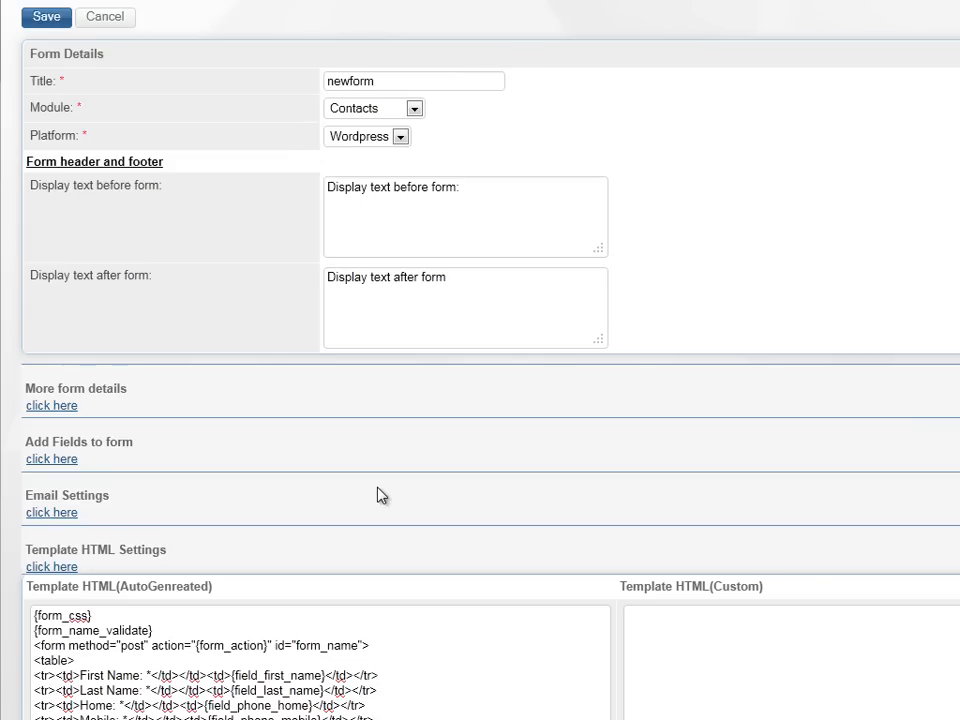
{"action": "scroll", "coordinate": [377, 495], "scroll_direction": "down", "scroll_amount": 2}
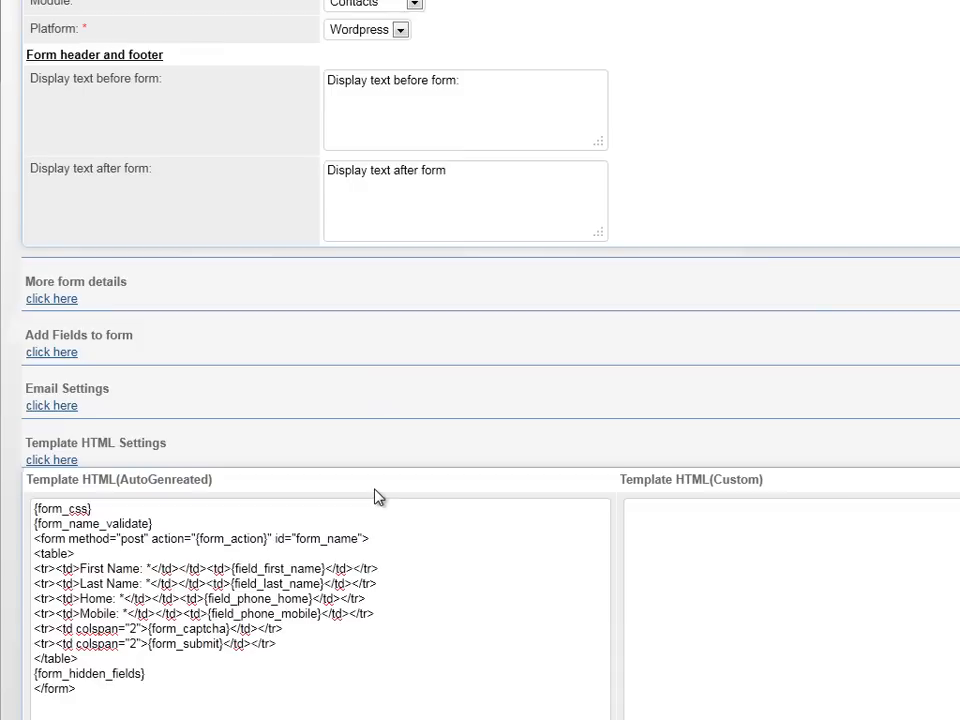
{"action": "left_click", "coordinate": [50, 354]}
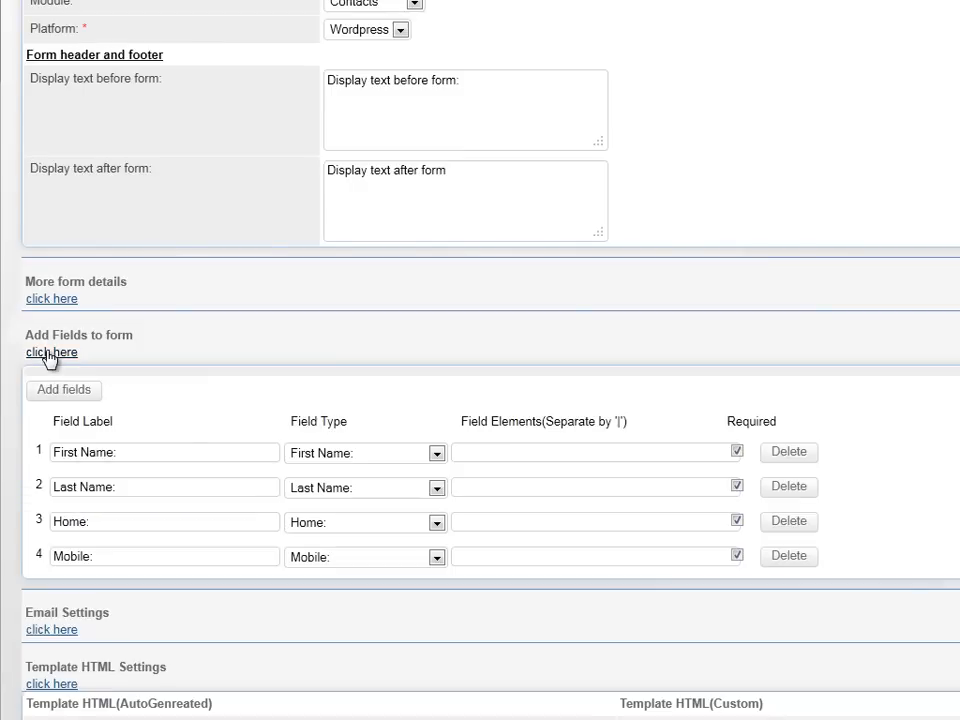
{"action": "scroll", "coordinate": [364, 364], "scroll_direction": "down", "scroll_amount": 1}
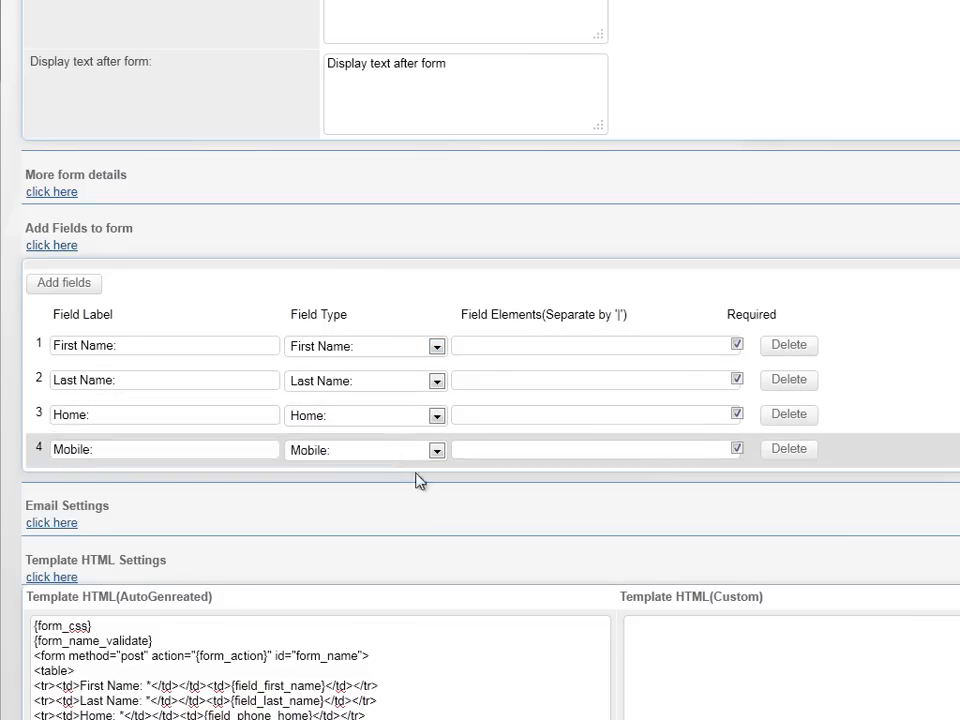
{"action": "scroll", "coordinate": [425, 490], "scroll_direction": "down", "scroll_amount": 1}
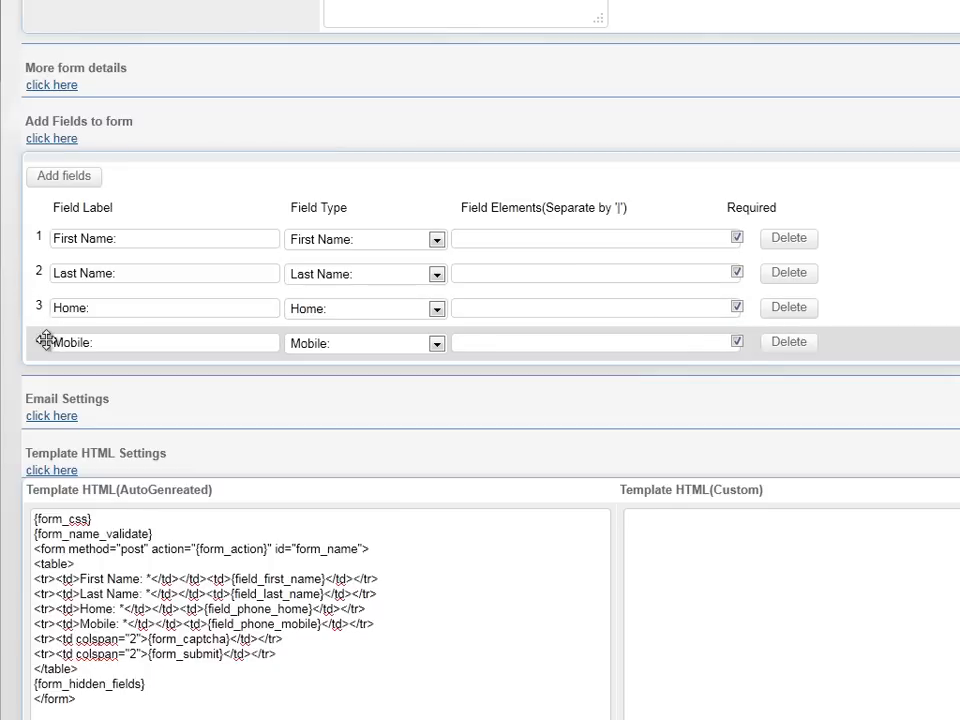
{"action": "left_click_drag", "start_coordinate": [46, 341], "coordinate": [46, 306]}
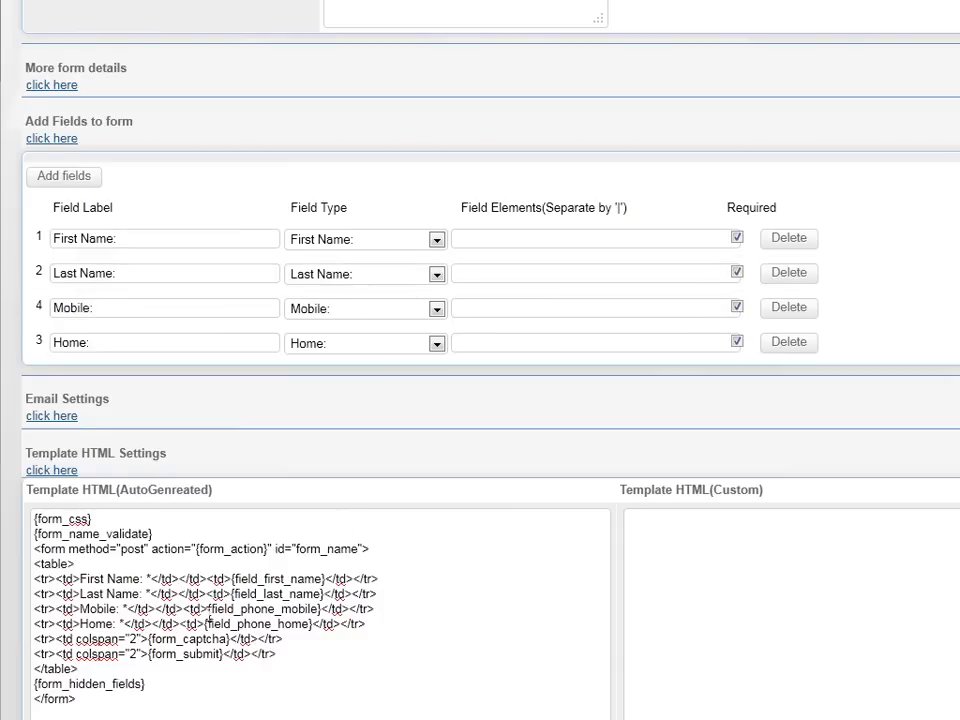
Step: Check the auto-generated template HTML and CSS, and save the form
{"action": "scroll", "coordinate": [722, 581], "scroll_direction": "down", "scroll_amount": 5}
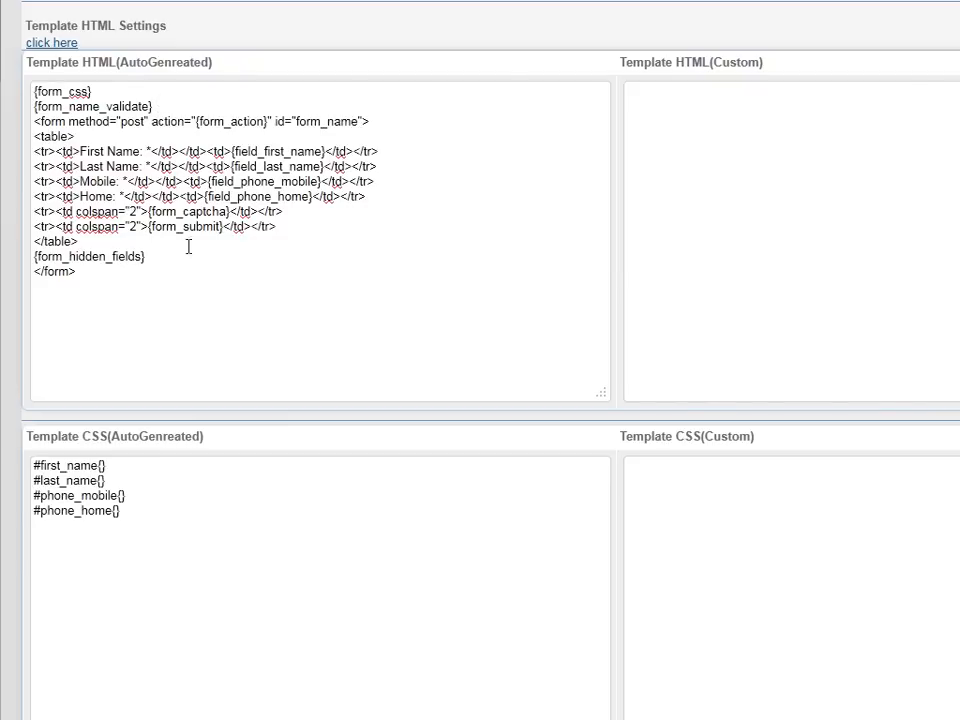
{"action": "scroll", "coordinate": [341, 278], "scroll_direction": "down", "scroll_amount": 2}
{"action": "scroll", "coordinate": [341, 279], "scroll_direction": "up", "scroll_amount": 4}
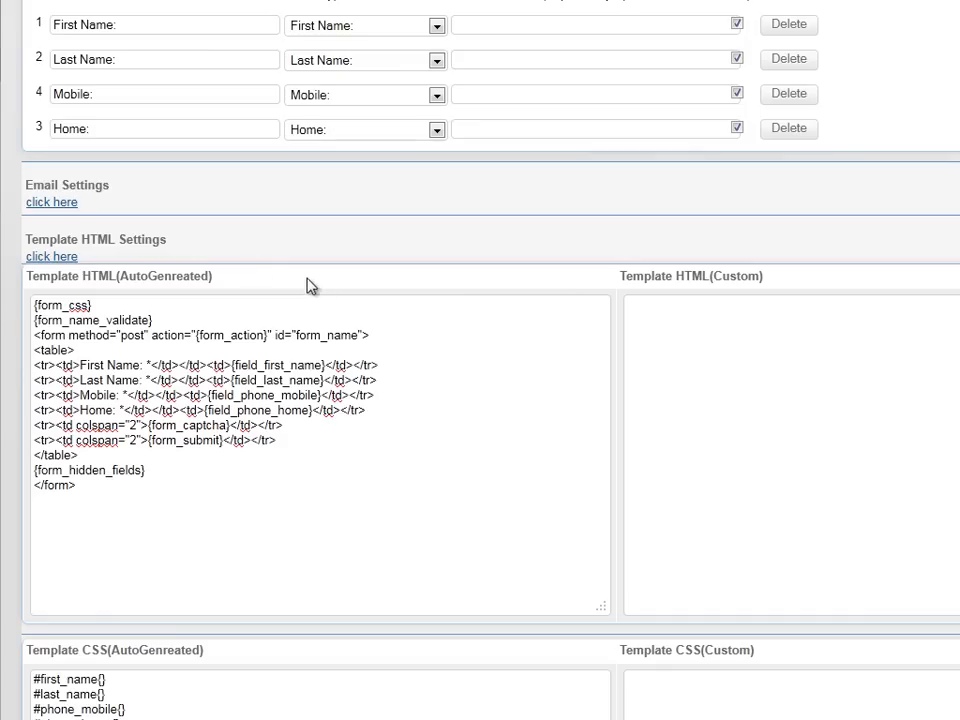
{"action": "left_click", "coordinate": [57, 258]}
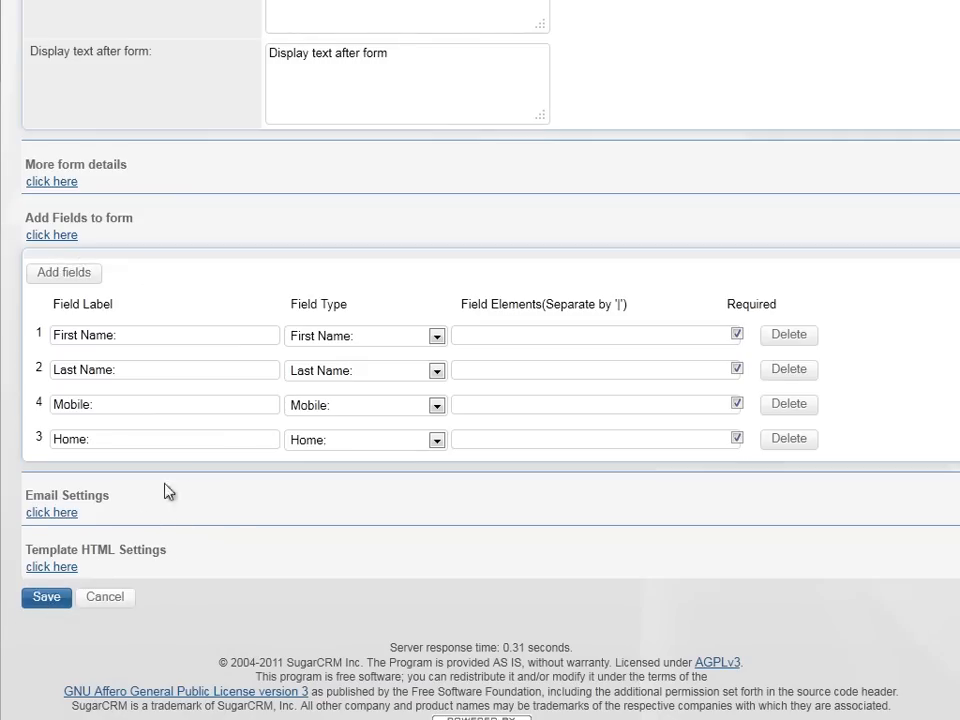
{"action": "scroll", "coordinate": [200, 470], "scroll_direction": "up", "scroll_amount": 4}
{"action": "scroll", "coordinate": [228, 453], "scroll_direction": "down", "scroll_amount": 3}
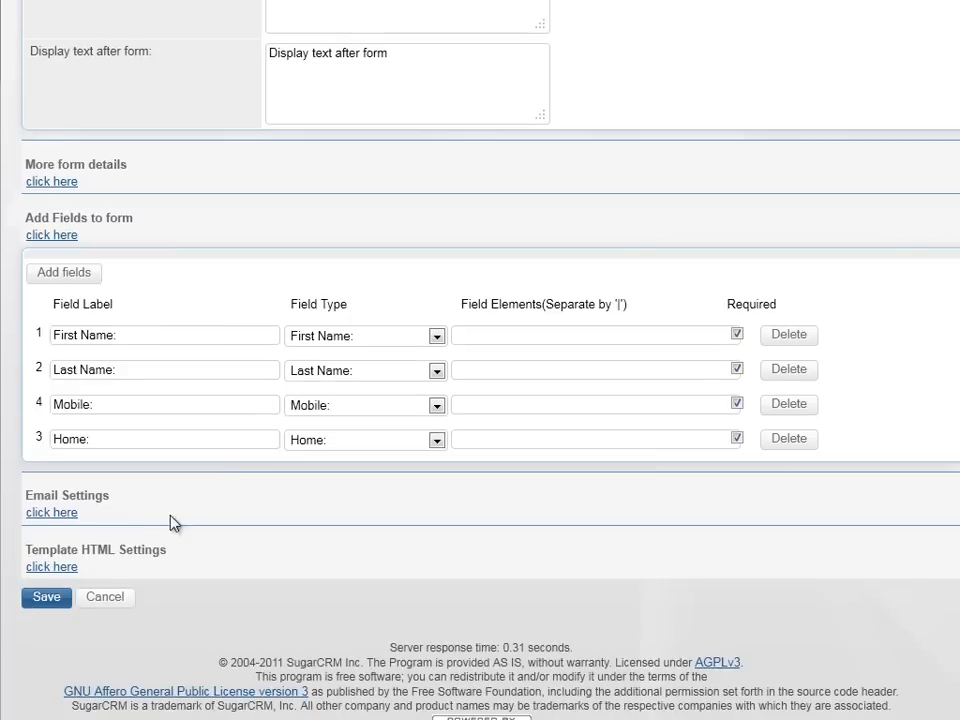
{"action": "left_click", "coordinate": [49, 598]}
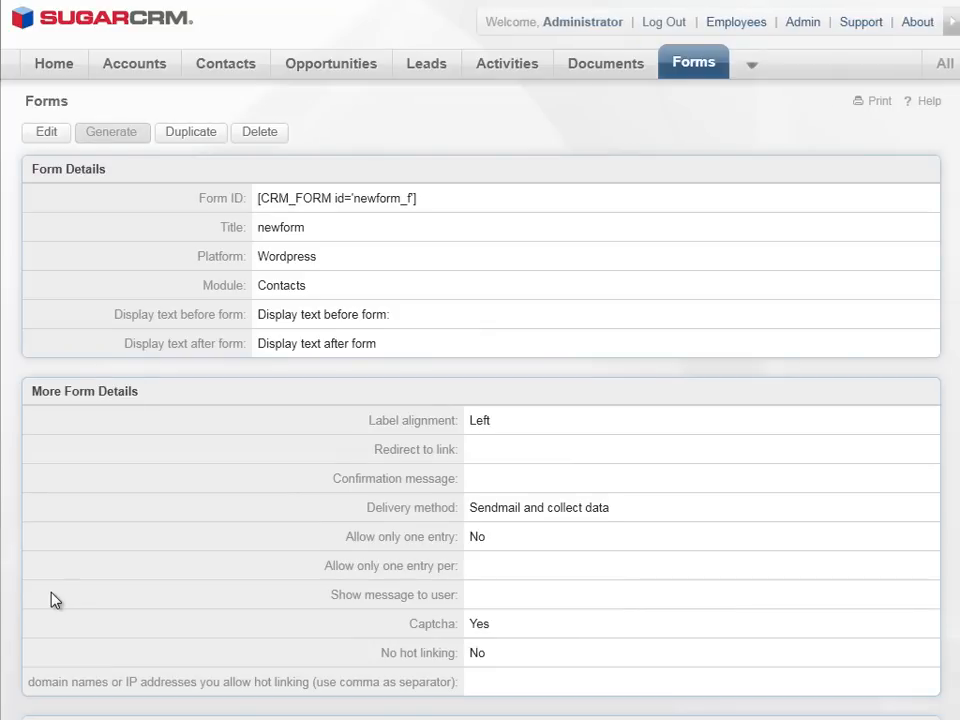
Step: Copy the Form ID shortcode [CRM_FORM id='newform_f'] from the saved form's details
{"action": "left_click_drag", "start_coordinate": [423, 200], "coordinate": [257, 199]}
{"action": "left_click", "coordinate": [426, 204]}
{"action": "left_click_drag", "start_coordinate": [427, 198], "coordinate": [257, 198]}
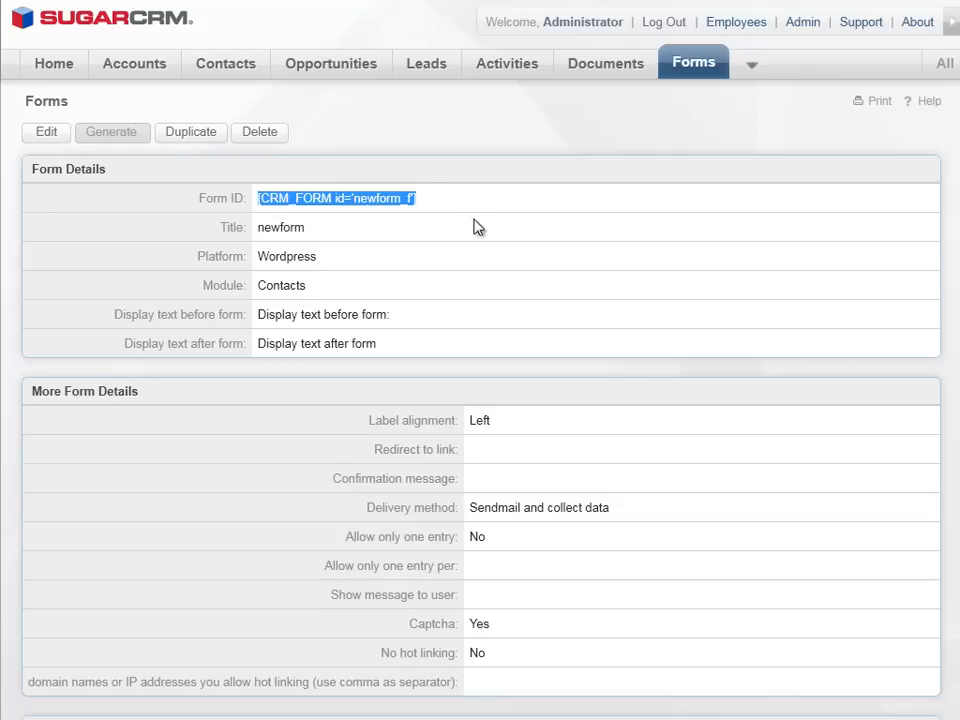
{"action": "right_click", "coordinate": [378, 199]}
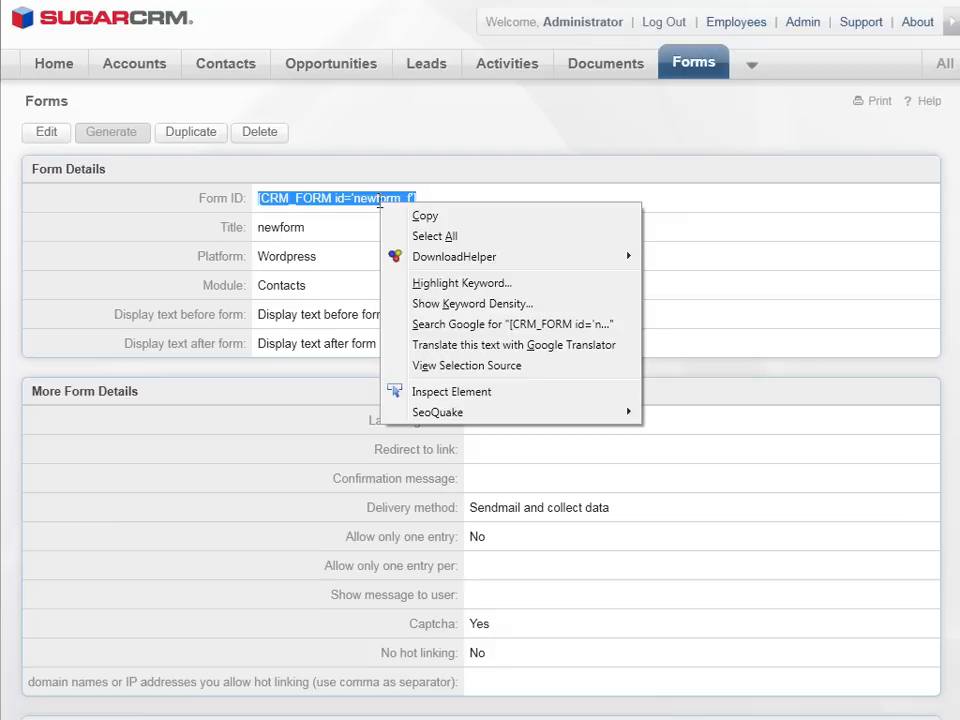
{"action": "left_click", "coordinate": [444, 215]}
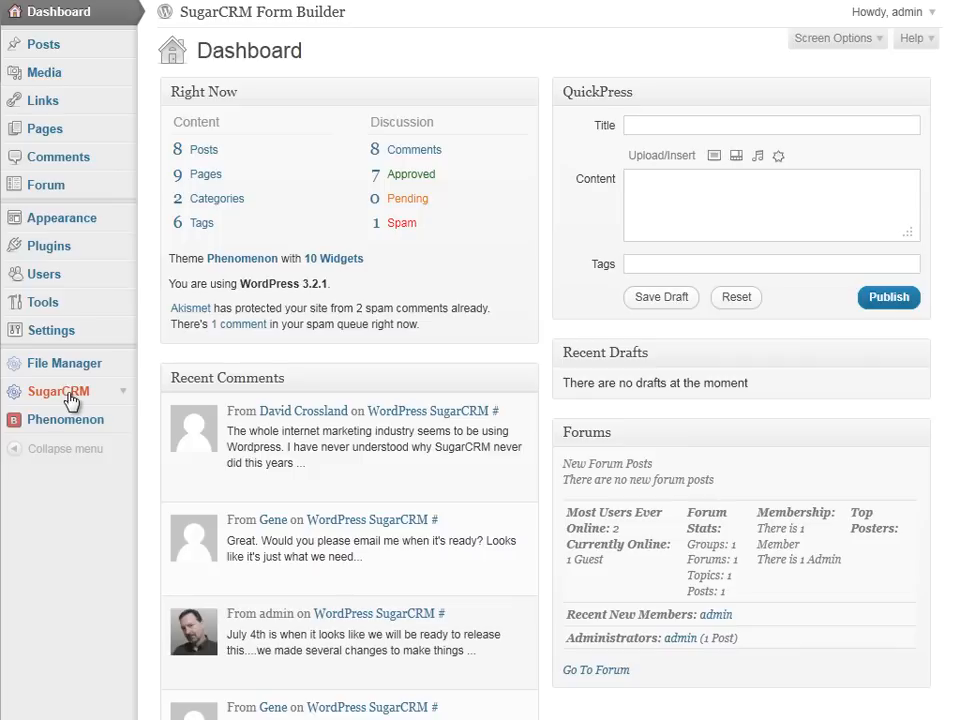
Step: In the WordPress dashboard, view the SugarCRM Admin page and collapse the admin menu
{"action": "left_click", "coordinate": [122, 397]}
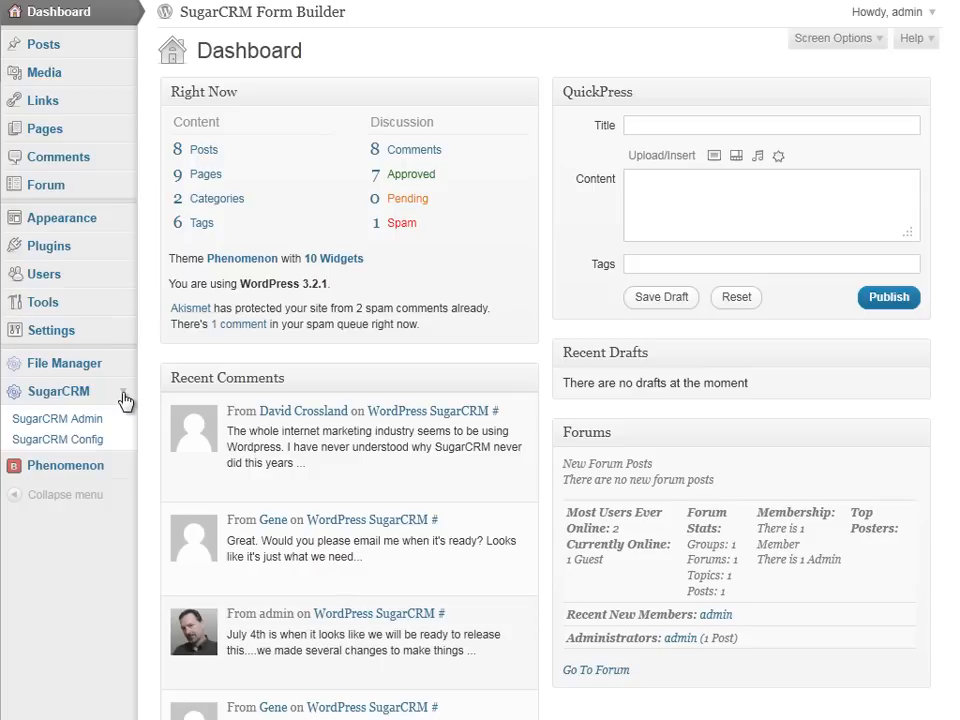
{"action": "left_click", "coordinate": [60, 424]}
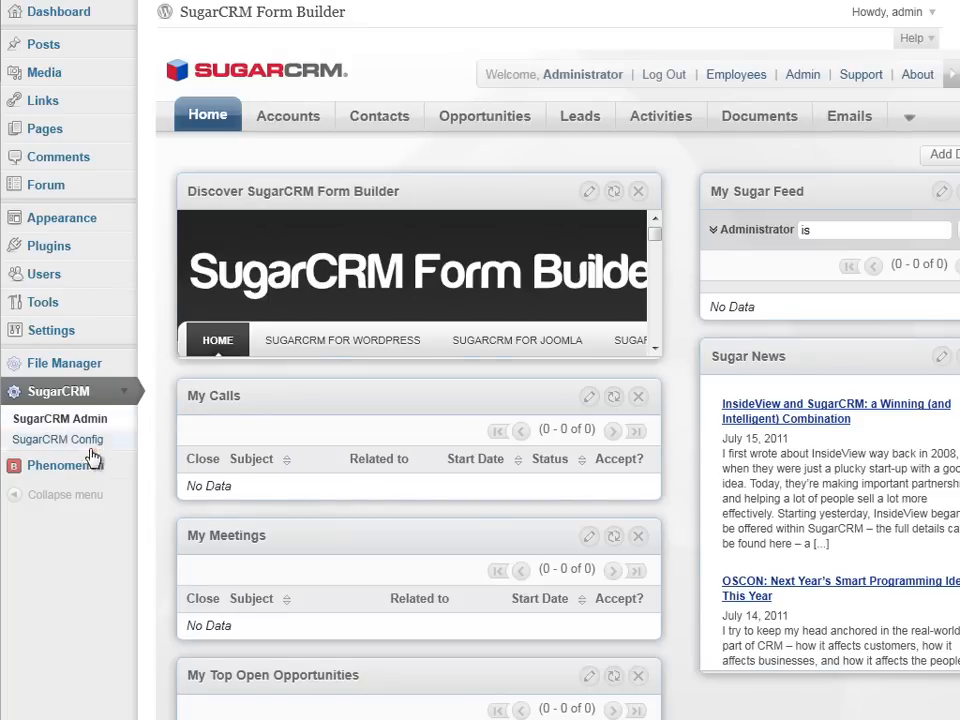
{"action": "left_click", "coordinate": [42, 496]}
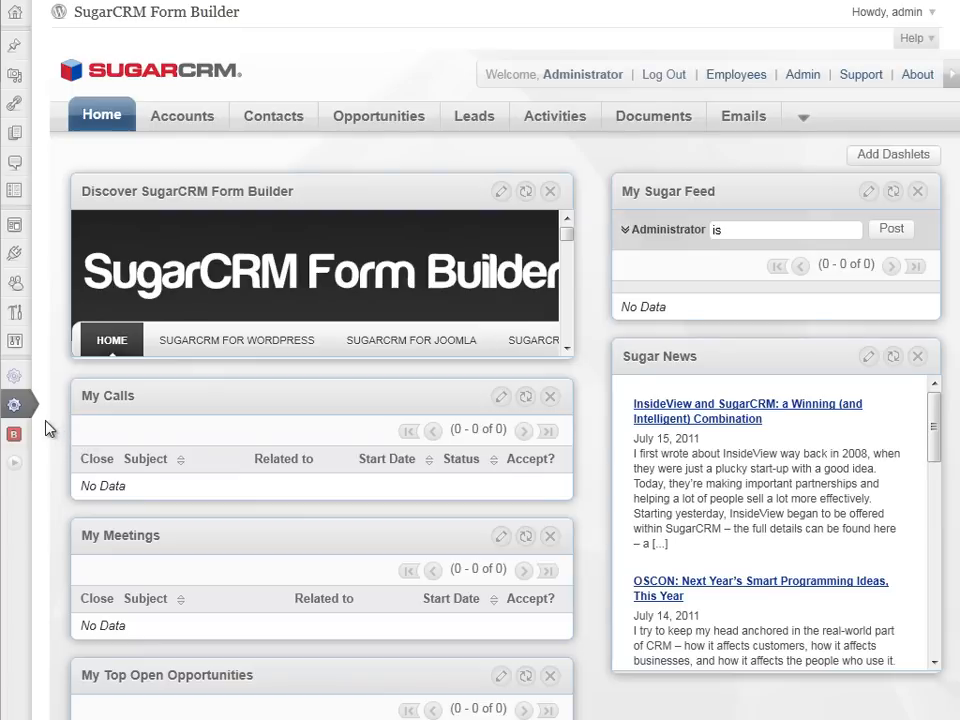
{"action": "mouse_move", "coordinate": [18, 404]}
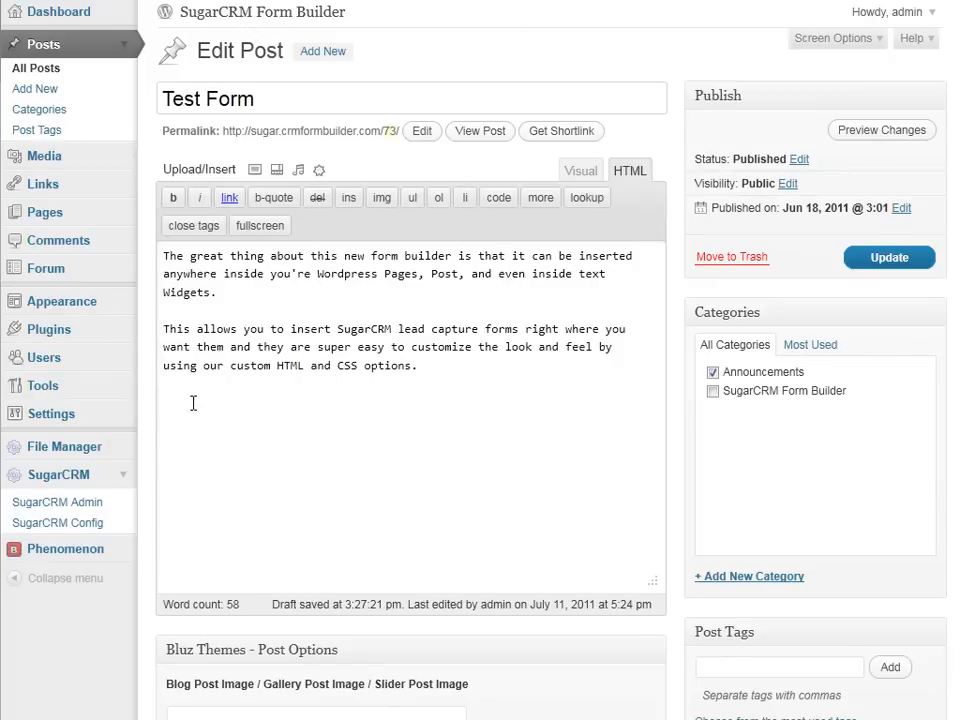
Step: Paste the shortcode [CRM_FORM id='newform_f'] below the text of the Test Form post and update the post
{"action": "right_click", "coordinate": [167, 401]}
{"action": "left_click", "coordinate": [195, 482]}
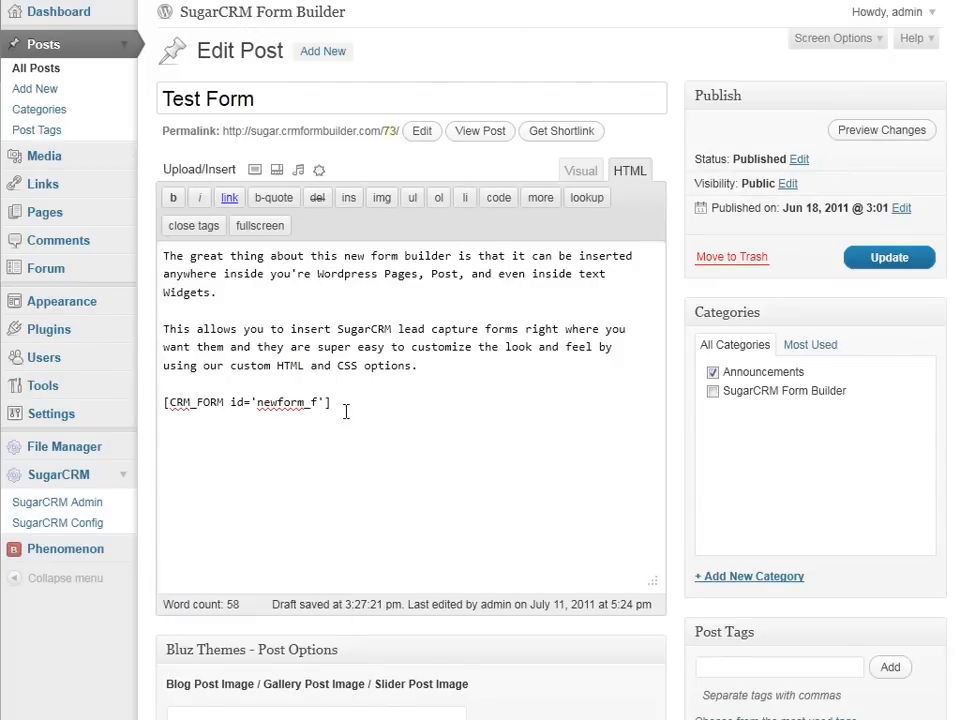
{"action": "left_click", "coordinate": [903, 259]}
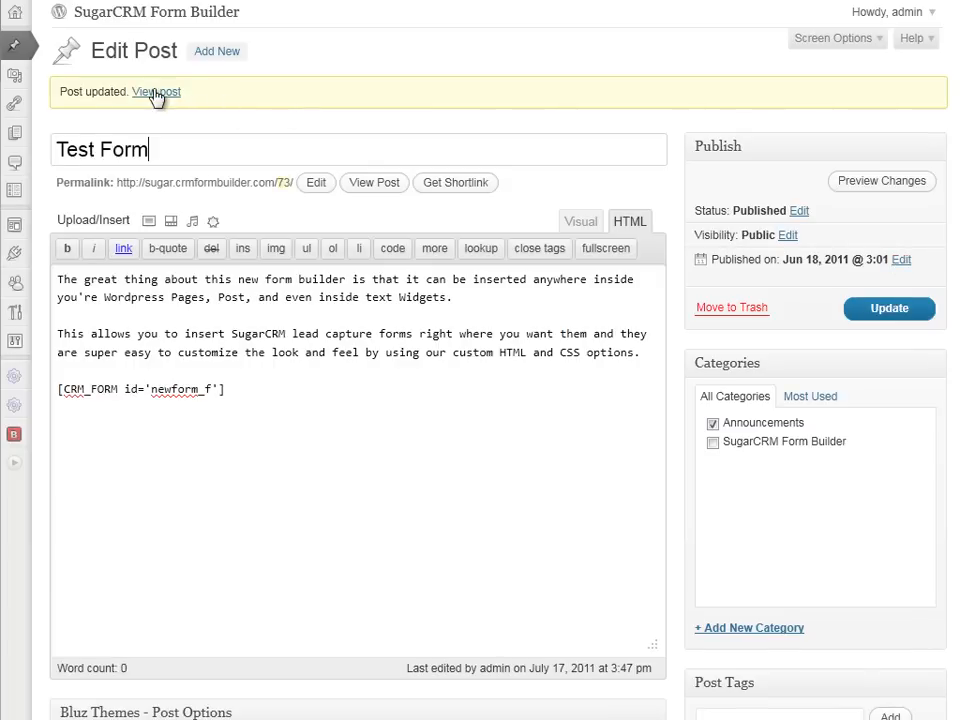
Step: View the updated Test Form post and enter the contact's first and last name in the embedded form
{"action": "left_click", "coordinate": [161, 94]}
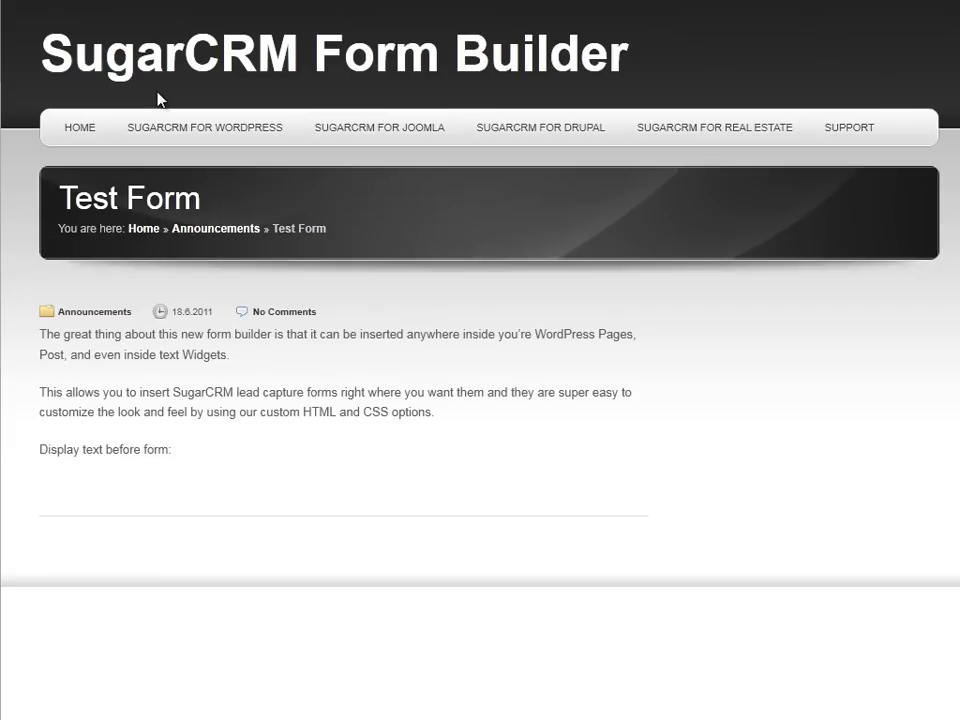
{"action": "scroll", "coordinate": [456, 461], "scroll_direction": "down", "scroll_amount": 2}
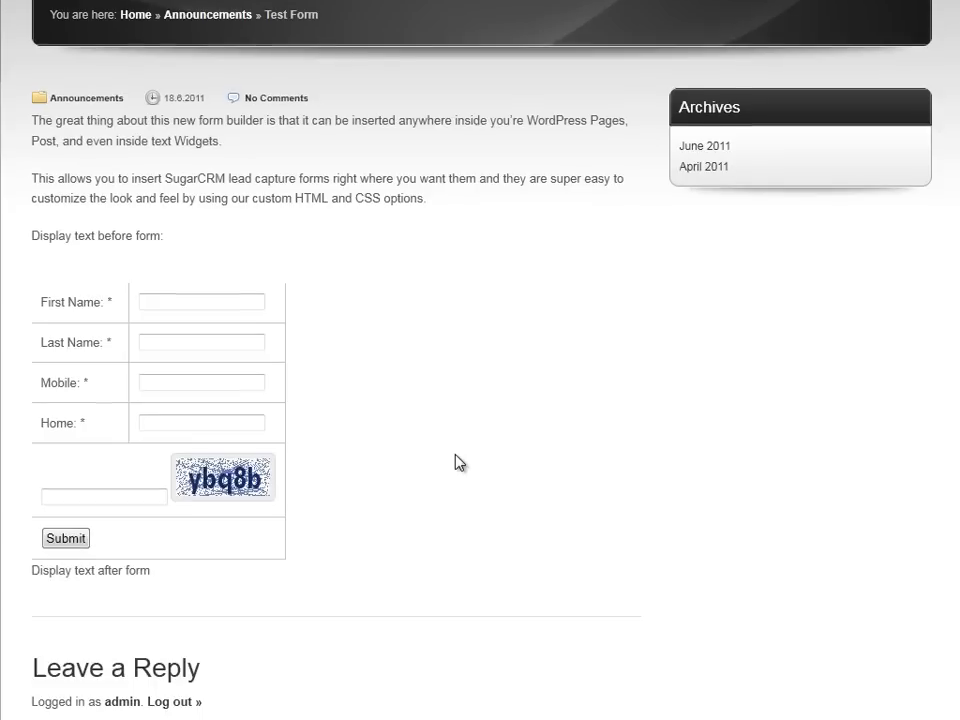
{"action": "left_click", "coordinate": [170, 306]}
{"action": "type", "text": "chad"}
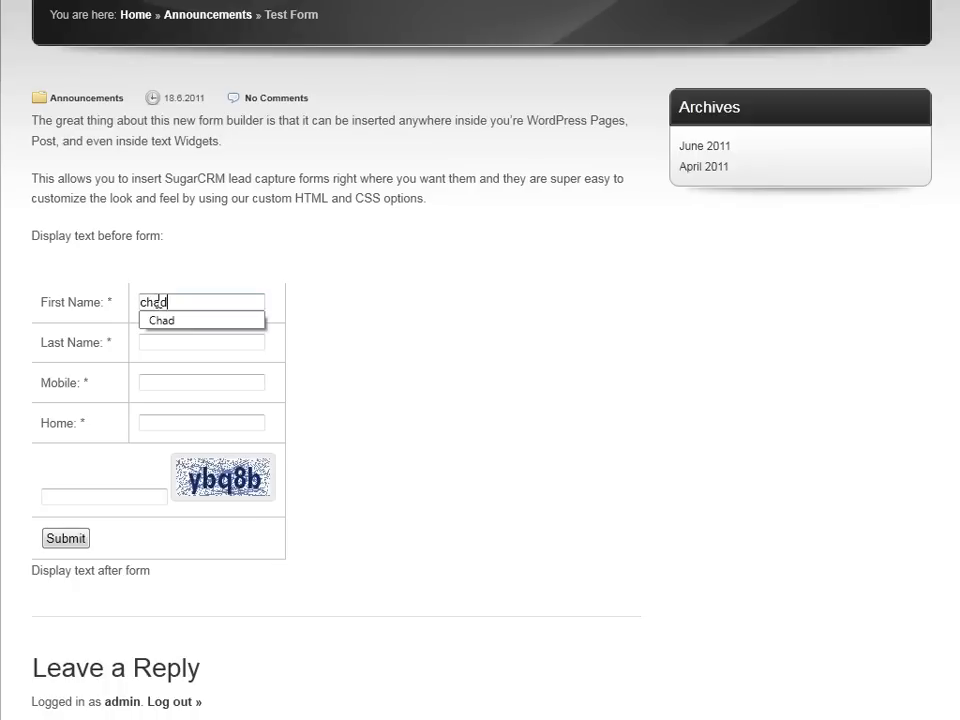
{"action": "left_click", "coordinate": [160, 320]}
{"action": "left_click", "coordinate": [161, 340]}
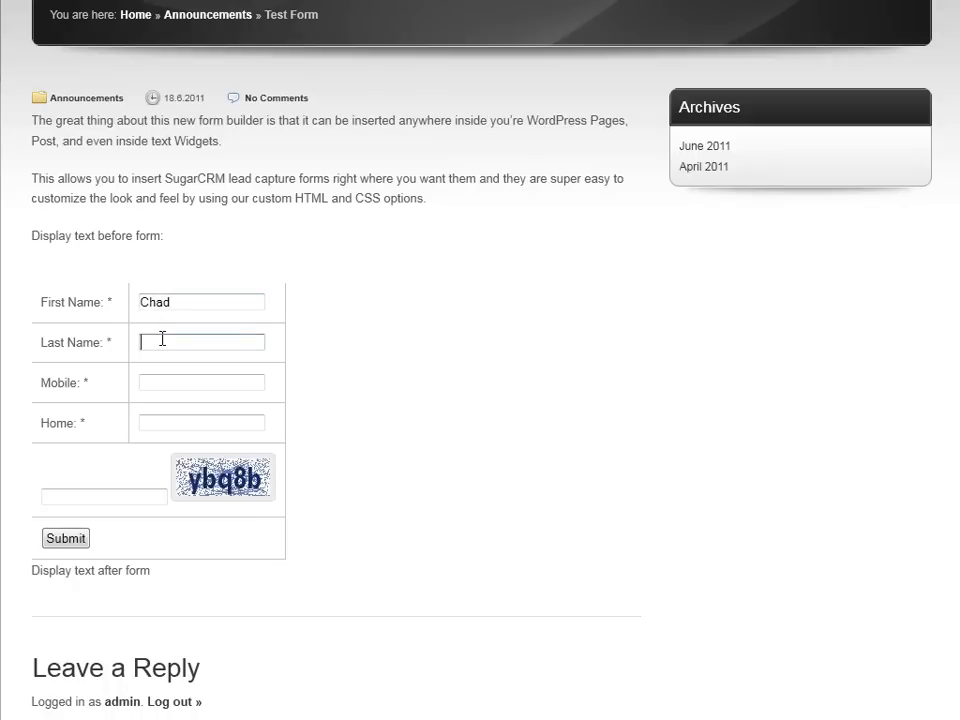
{"action": "left_click", "coordinate": [161, 340]}
{"action": "left_click", "coordinate": [164, 366]}
Step: Fill in the contact's mobile and home phone numbers in the embedded form
{"action": "left_click", "coordinate": [156, 386]}
{"action": "type", "text": "555-666"}
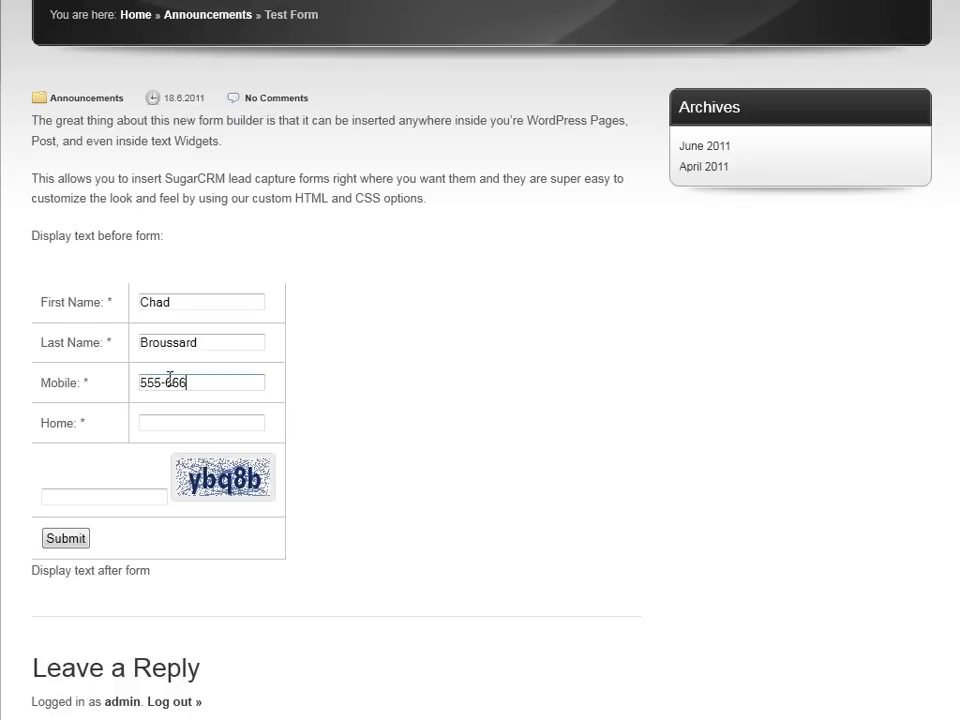
{"action": "type", "text": "-7777"}
{"action": "left_click", "coordinate": [161, 414]}
{"action": "type", "text": "333-"}
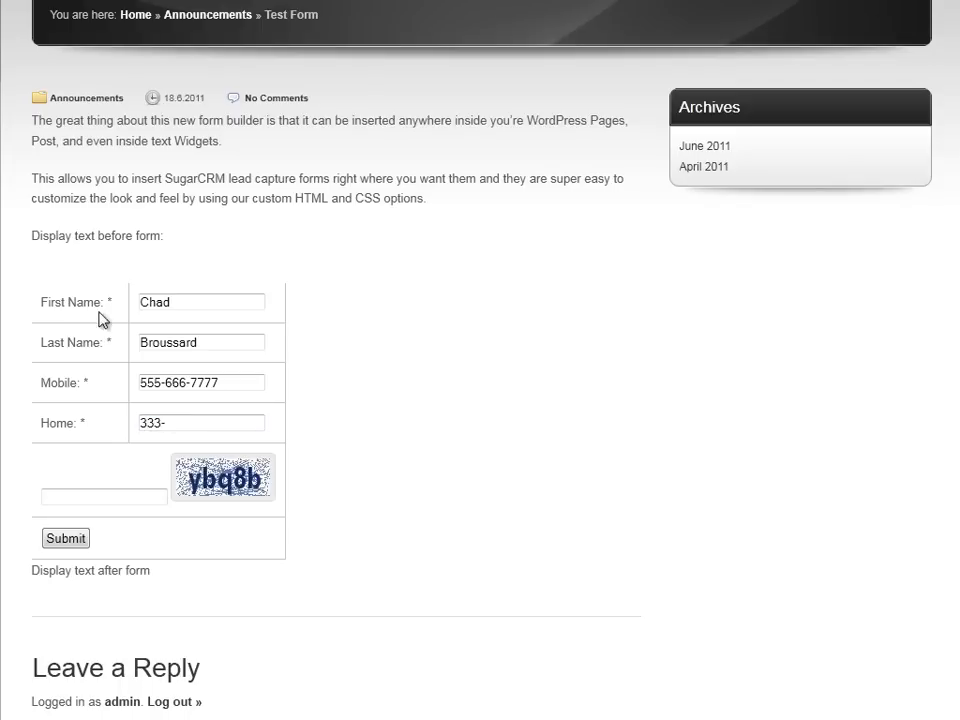
{"action": "type", "text": "444-555"}
Step: Enter the captcha verification code and submit the contact form
{"action": "left_click", "coordinate": [88, 497]}
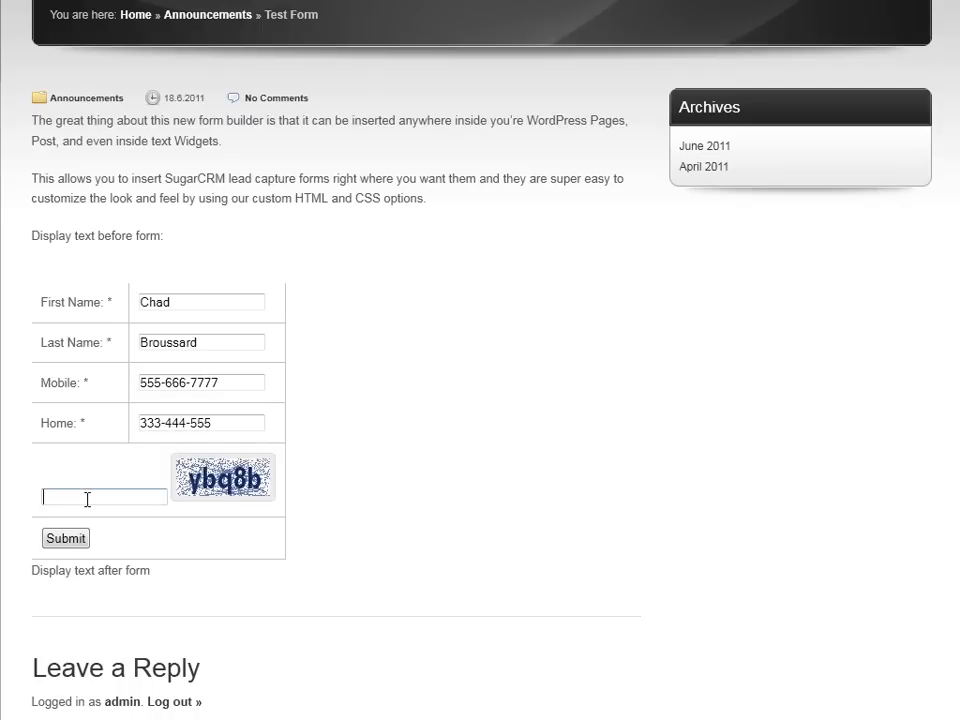
{"action": "type", "text": "ybq8b"}
{"action": "left_click", "coordinate": [66, 539]}
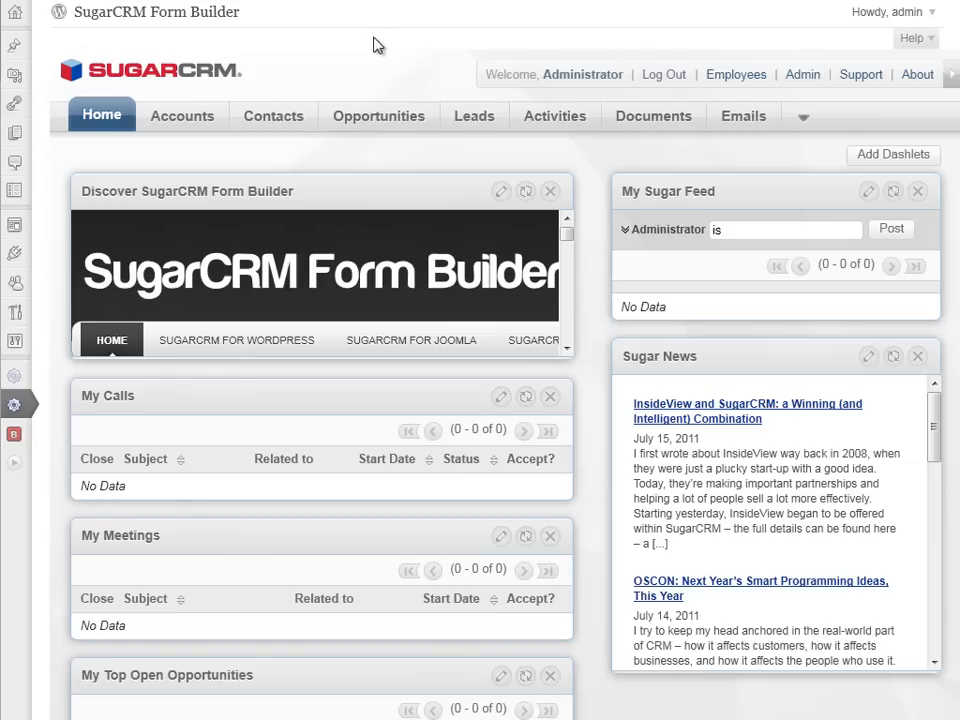
Step: In the WordPress dashboard, reload the SugarCRM Admin page and view the submitted contact's record under Contacts
{"action": "mouse_move", "coordinate": [13, 406]}
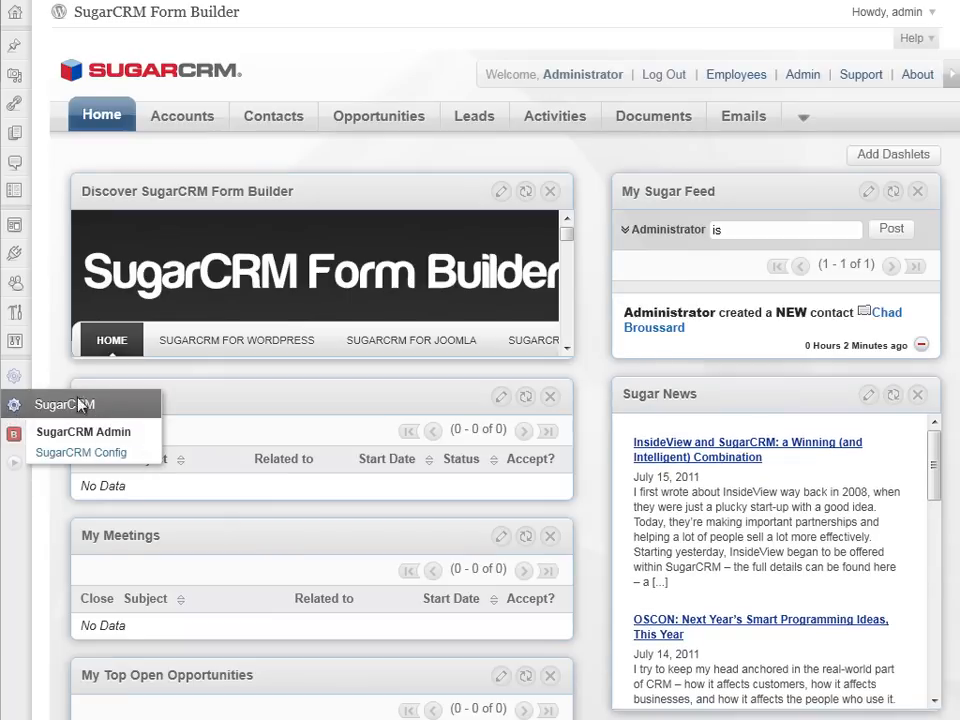
{"action": "left_click", "coordinate": [14, 411]}
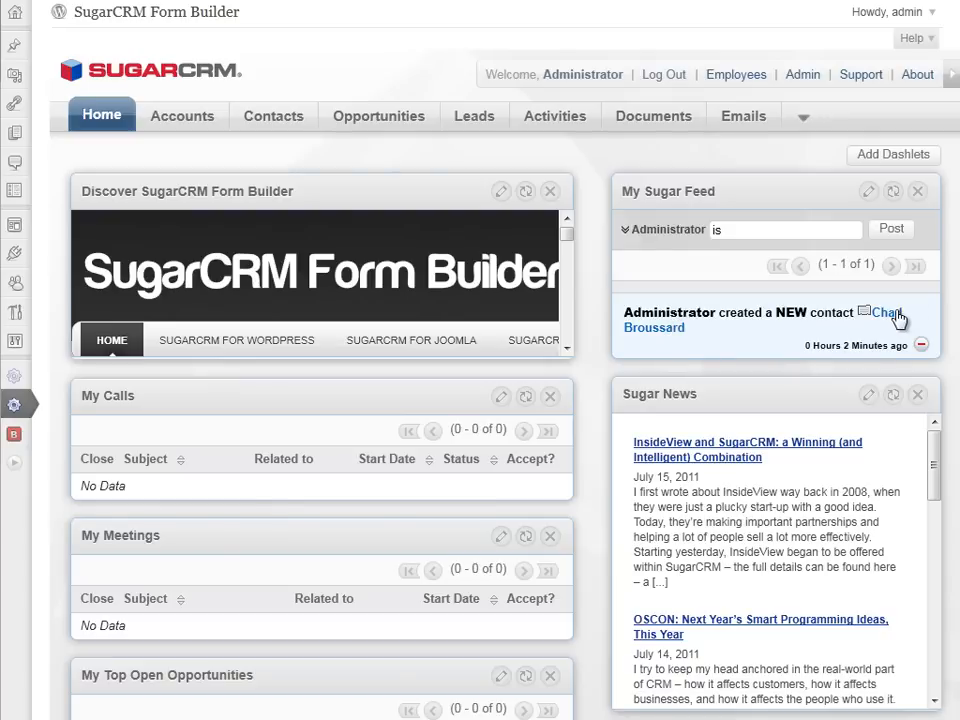
{"action": "left_click", "coordinate": [286, 118]}
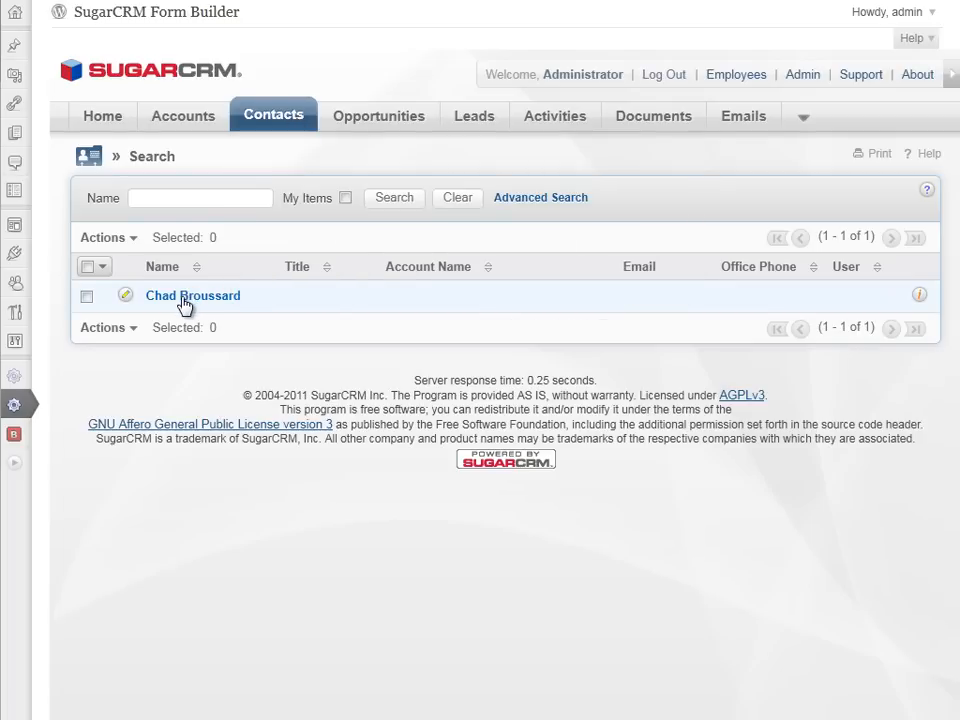
{"action": "left_click", "coordinate": [185, 297]}
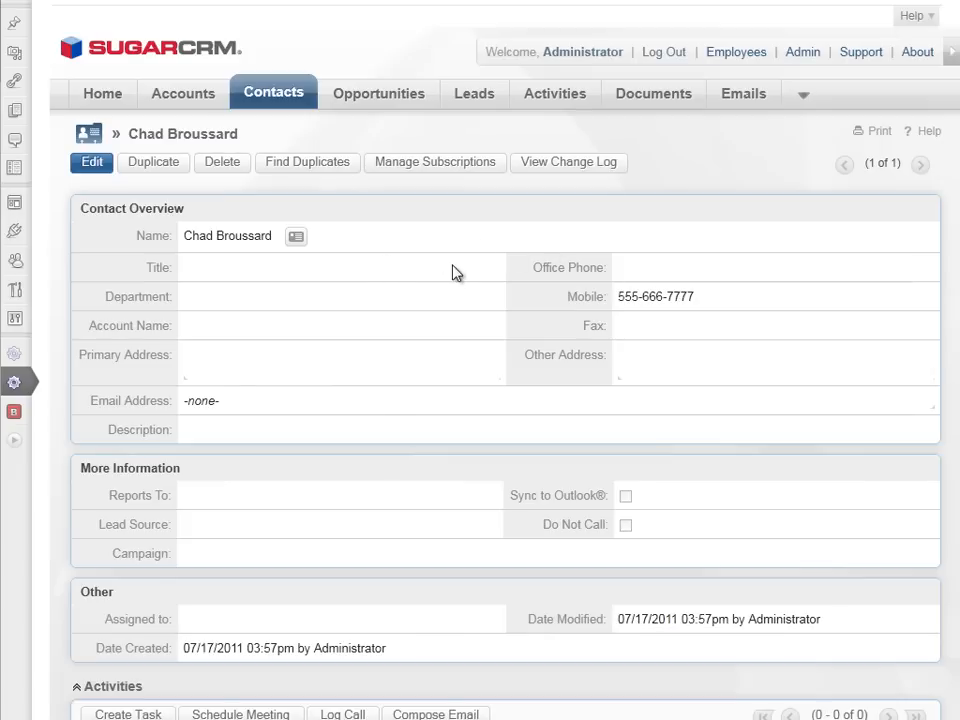
Step: Show the SugarCRM Forms list and select the shortcode [CRM_FORM id= 'newform_f'] in the newform row
{"action": "mouse_move", "coordinate": [808, 101]}
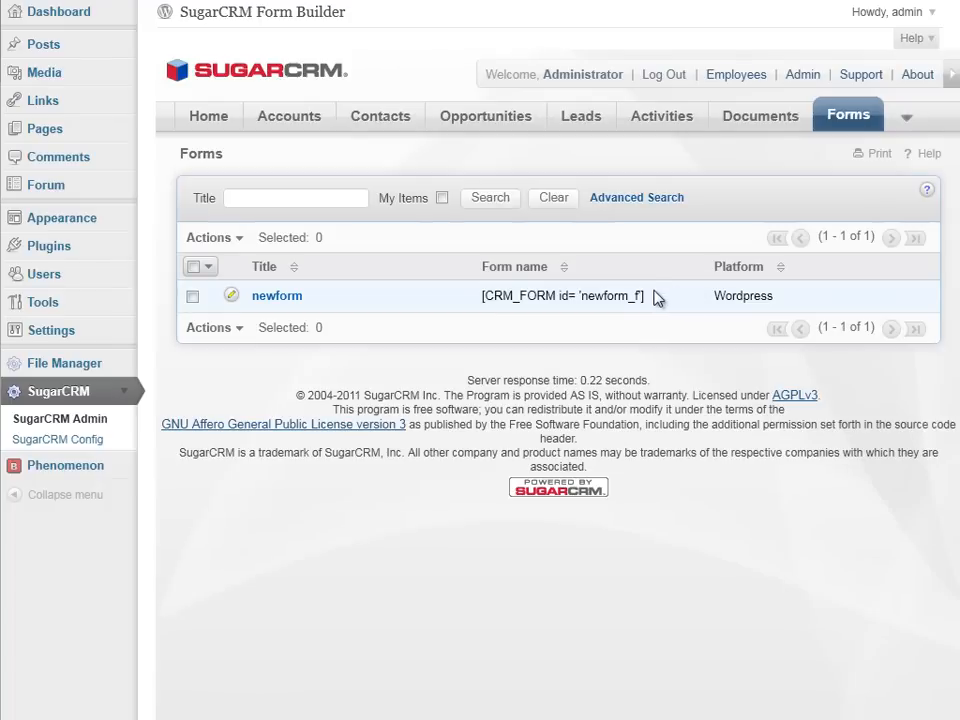
{"action": "left_click_drag", "start_coordinate": [650, 299], "coordinate": [479, 300]}
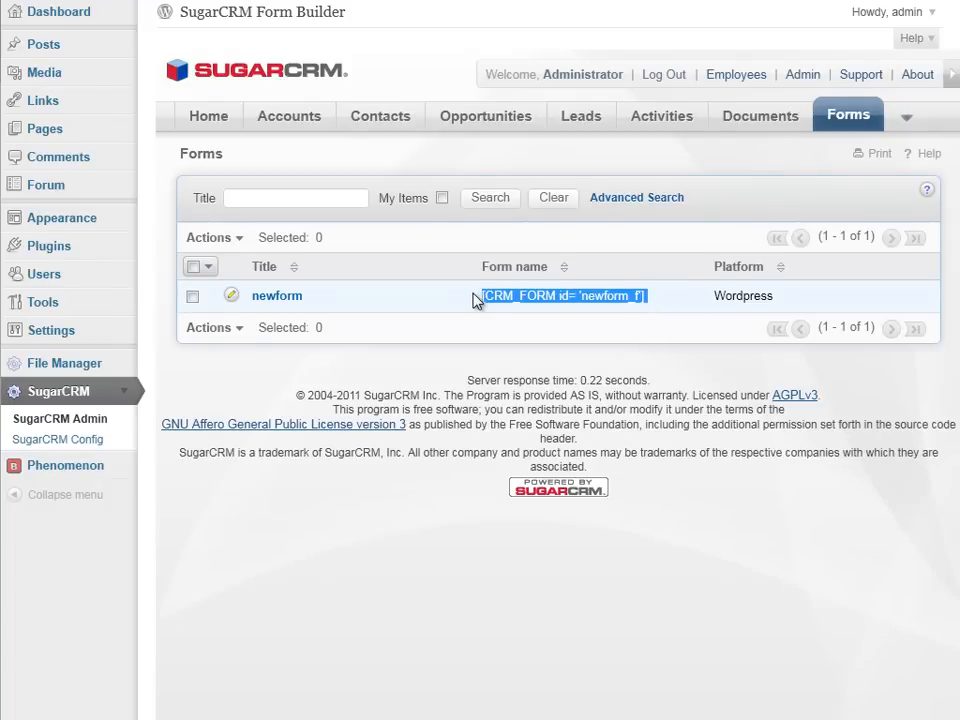